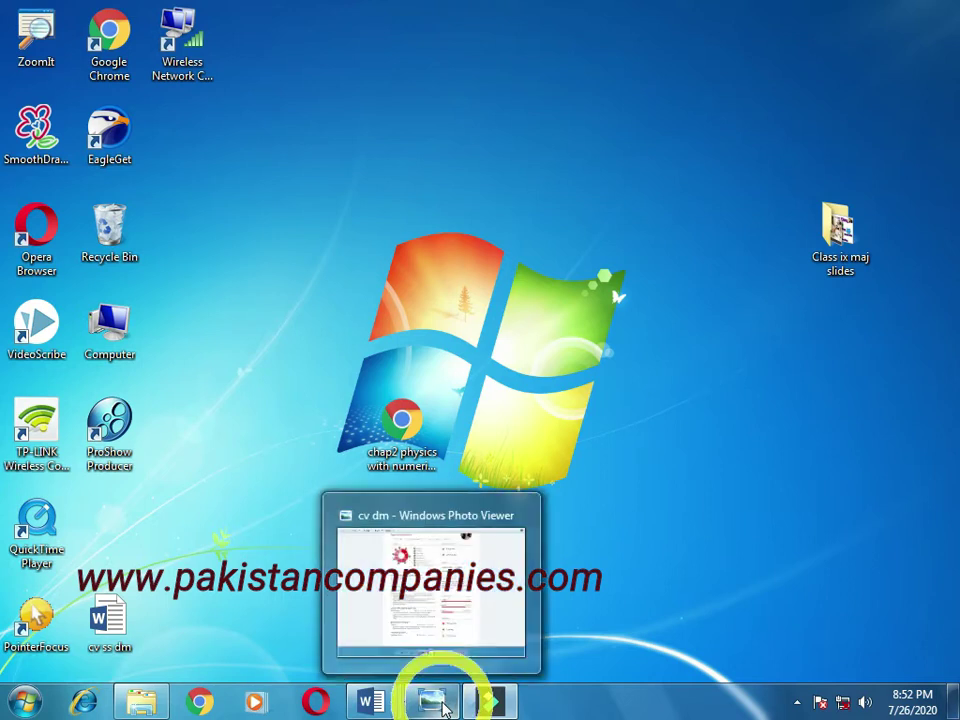
Bring the 'cv dm' reference resume image in Photo Viewer to the front
{"action": "left_click", "coordinate": [443, 707]}
Zoom in and out on the reference CV image, then switch back to the Word document
{"action": "scroll", "coordinate": [442, 370], "scroll_direction": "up", "scroll_amount": 2}
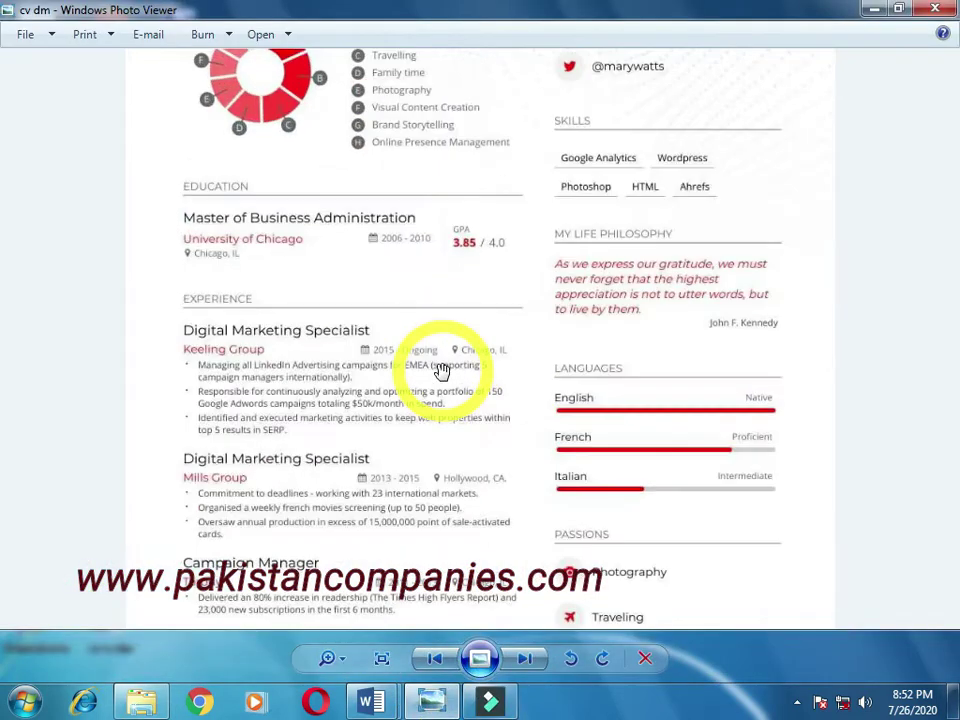
{"action": "scroll", "coordinate": [442, 366], "scroll_direction": "down", "scroll_amount": 2}
{"action": "scroll", "coordinate": [446, 362], "scroll_direction": "down", "scroll_amount": 1}
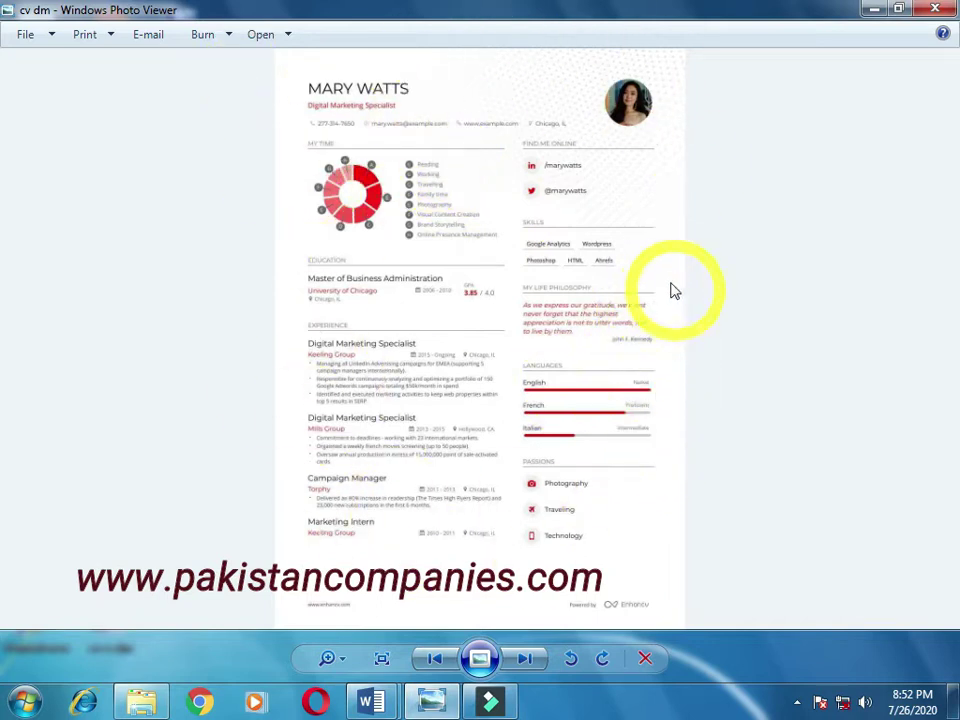
{"action": "scroll", "coordinate": [518, 108], "scroll_direction": "up", "scroll_amount": 3}
{"action": "scroll", "coordinate": [615, 150], "scroll_direction": "up", "scroll_amount": 1}
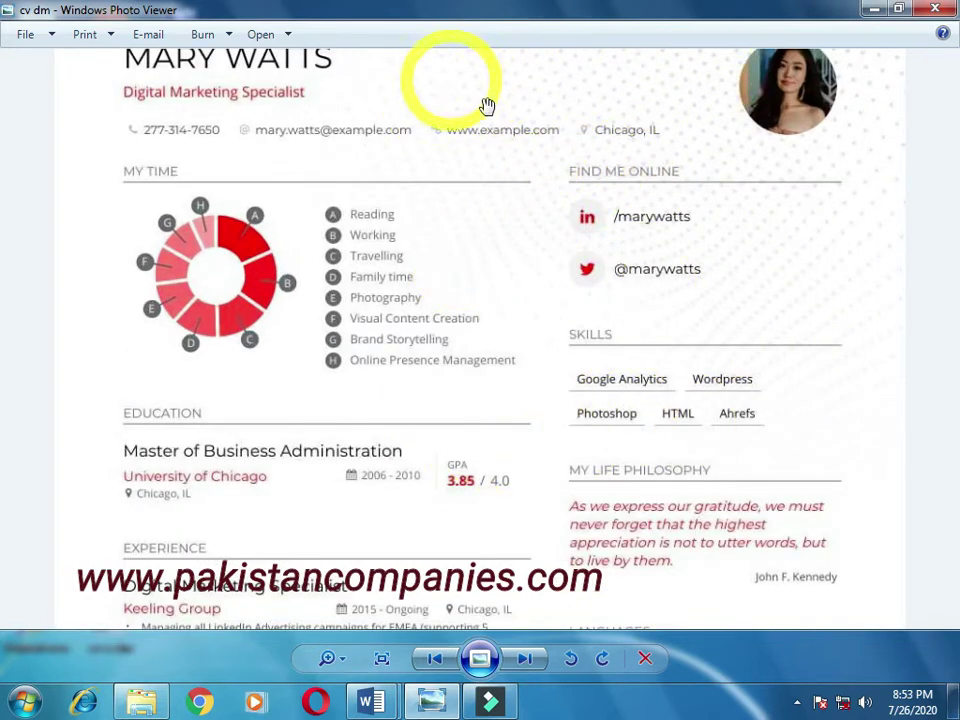
{"action": "scroll", "coordinate": [571, 317], "scroll_direction": "down", "scroll_amount": 1}
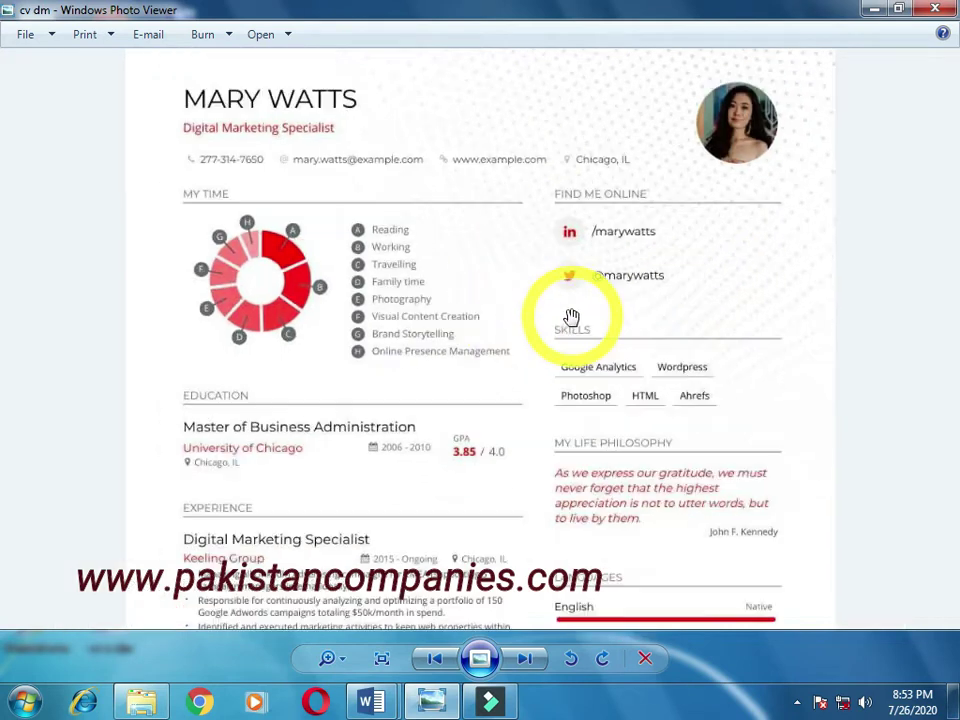
{"action": "scroll", "coordinate": [560, 318], "scroll_direction": "down", "scroll_amount": 1}
{"action": "scroll", "coordinate": [450, 280], "scroll_direction": "down", "scroll_amount": 1}
{"action": "scroll", "coordinate": [375, 236], "scroll_direction": "down", "scroll_amount": 1}
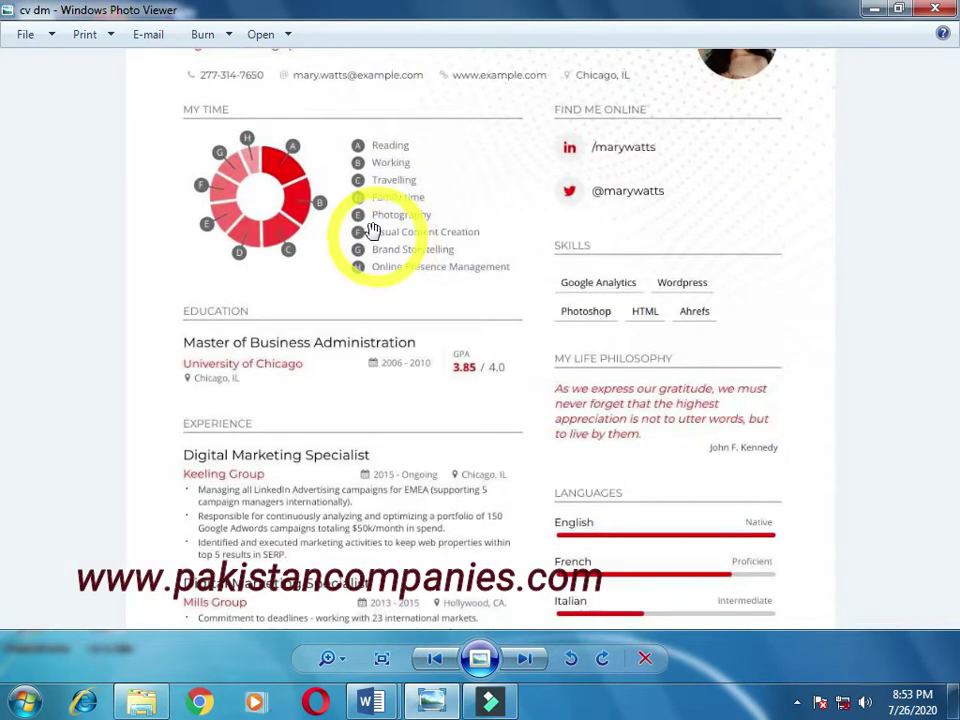
{"action": "scroll", "coordinate": [340, 170], "scroll_direction": "down", "scroll_amount": 1}
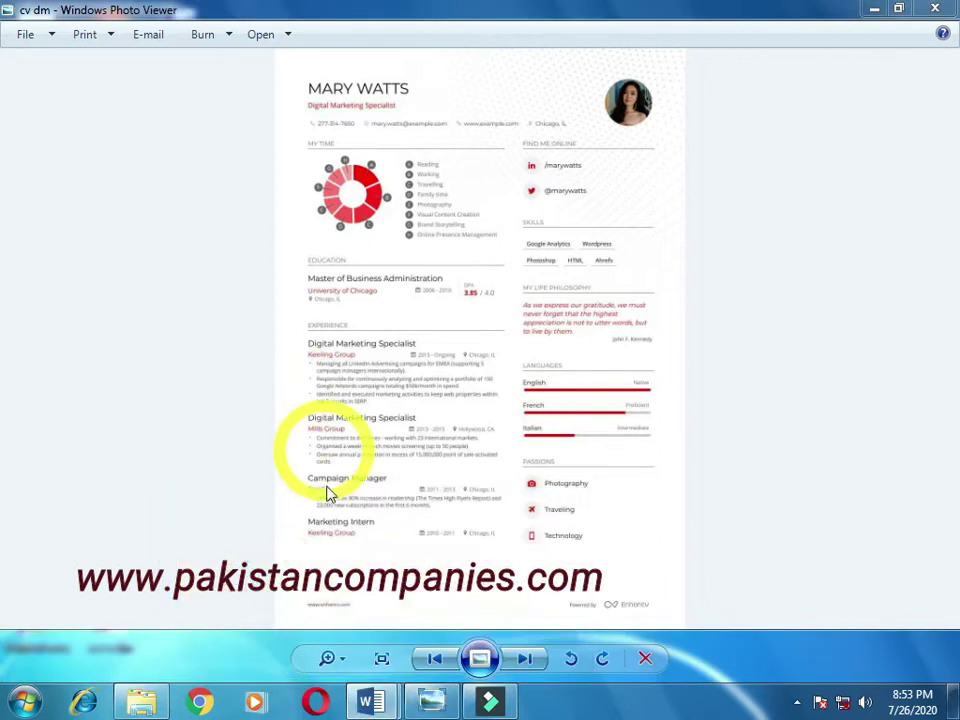
{"action": "key", "text": "alt+Tab"}
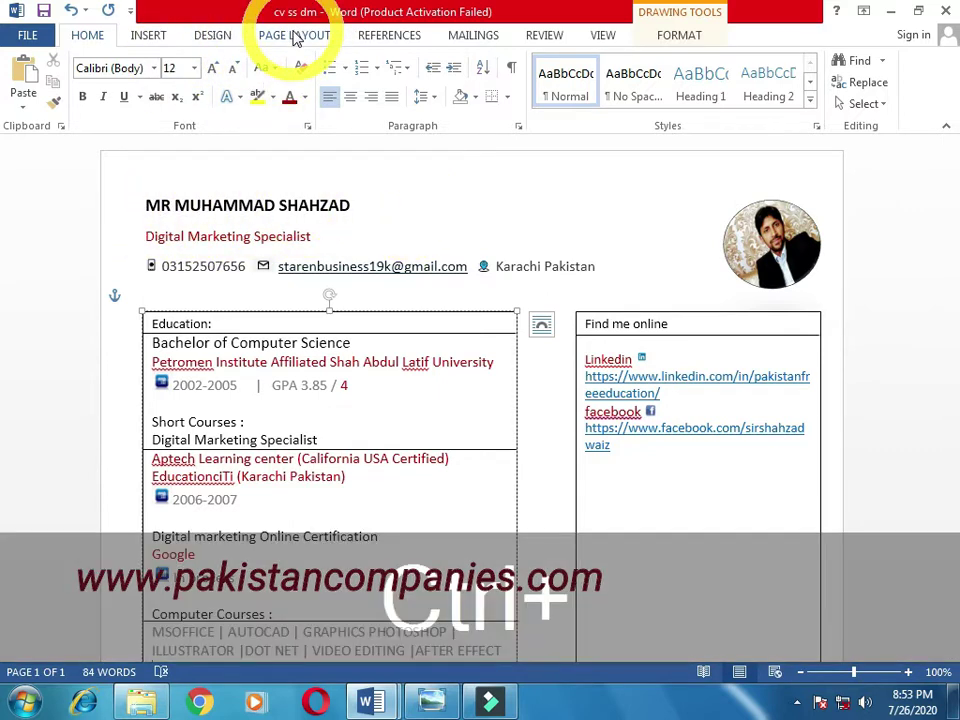
Set the CV's paper size to A4 from the Page Layout options
{"action": "key", "text": "ctrl+i"}
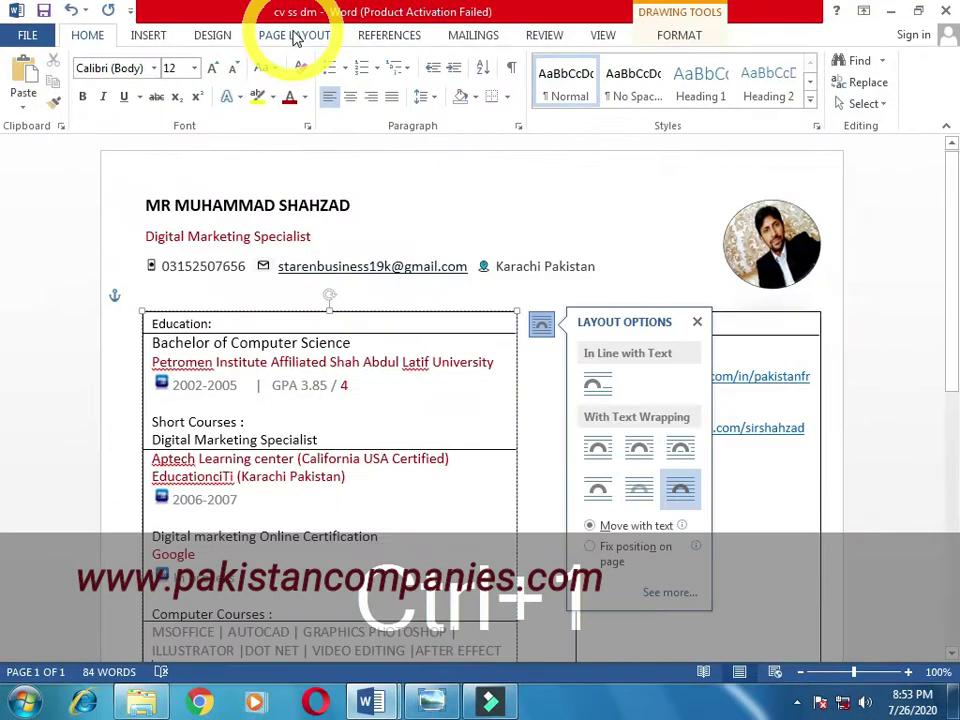
{"action": "left_click", "coordinate": [287, 38]}
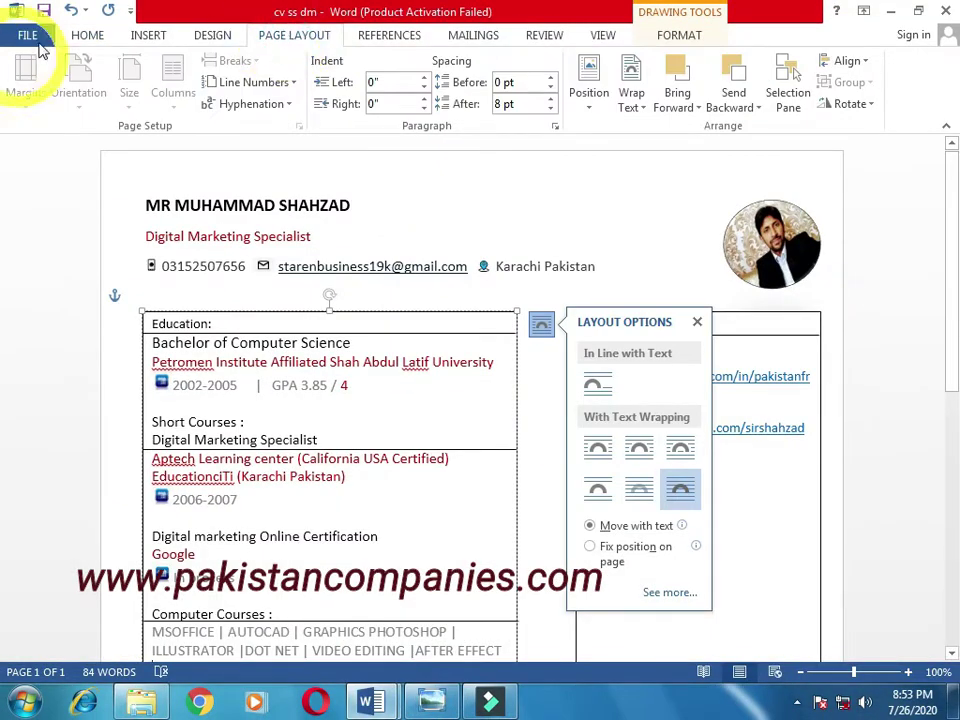
{"action": "left_click", "coordinate": [29, 40]}
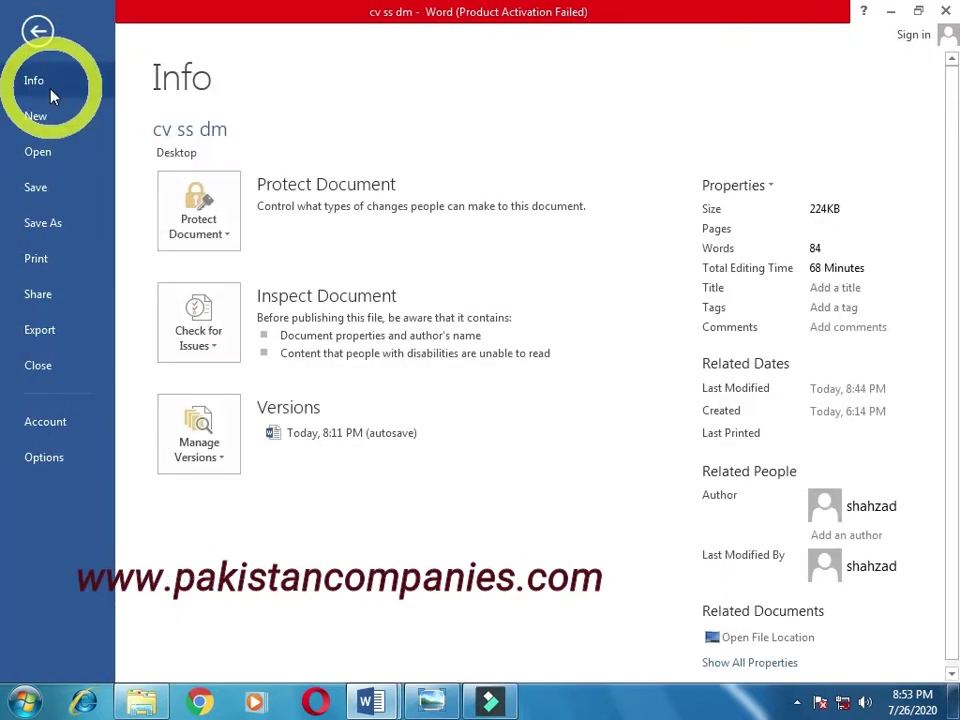
{"action": "left_click", "coordinate": [37, 30]}
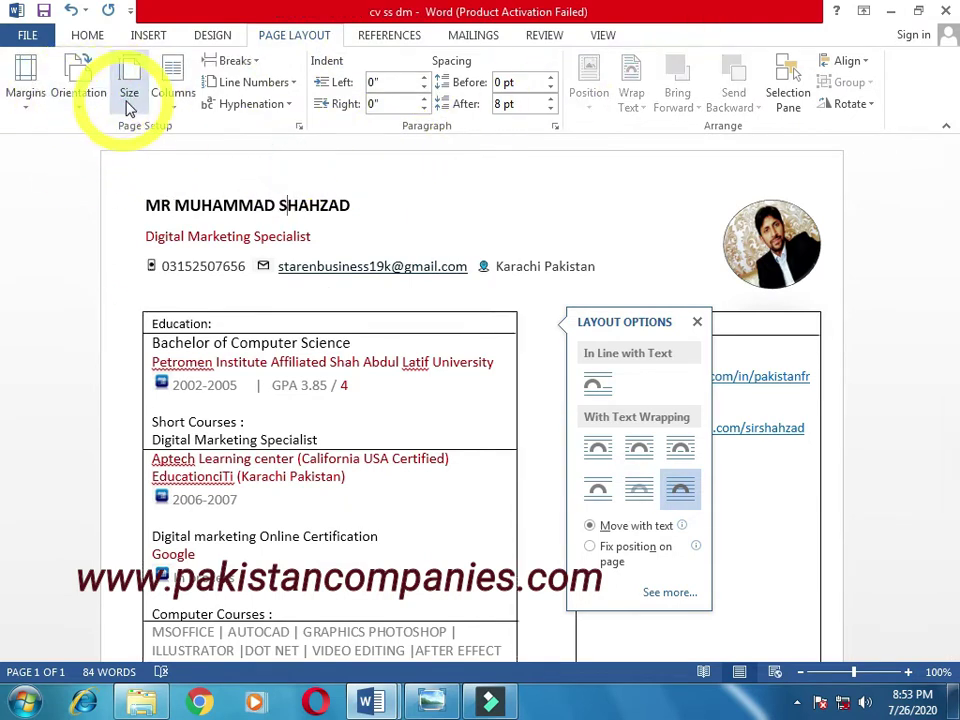
{"action": "left_click", "coordinate": [130, 100]}
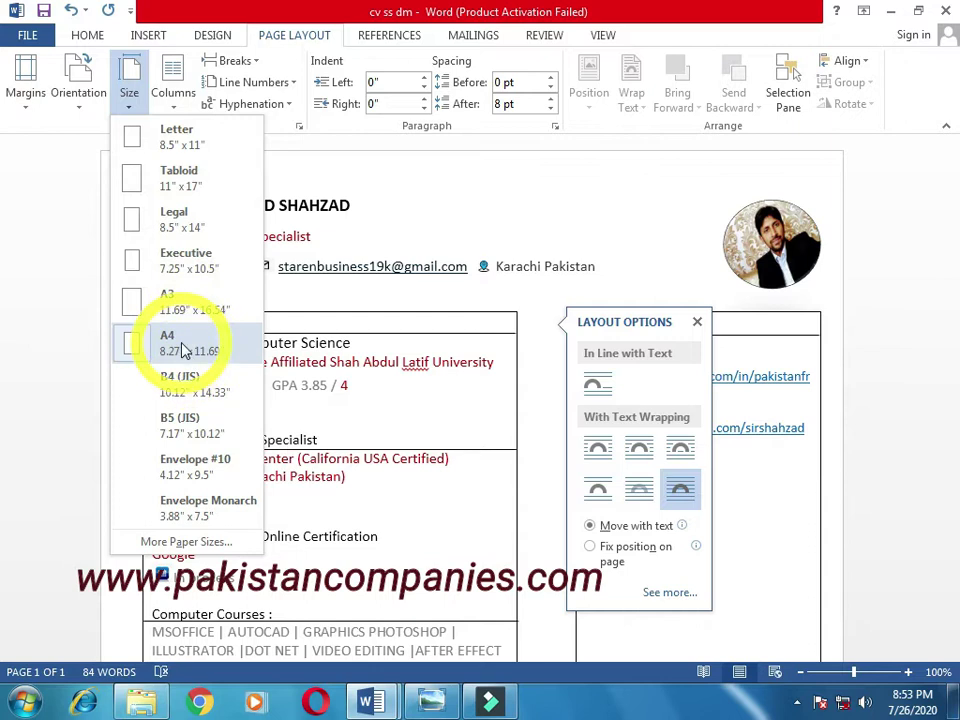
{"action": "key", "text": "ctrl+1"}
{"action": "key", "text": "ctrl+1"}
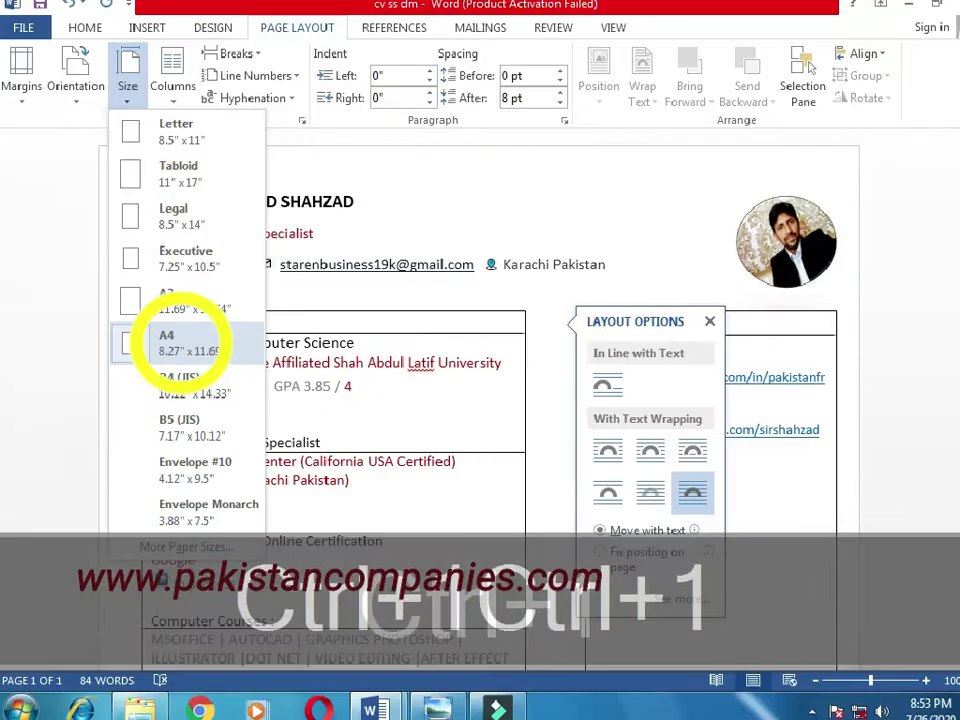
{"action": "left_click", "coordinate": [183, 342]}
Check the orientation and margin presets, leaving both unchanged
{"action": "left_click", "coordinate": [77, 104]}
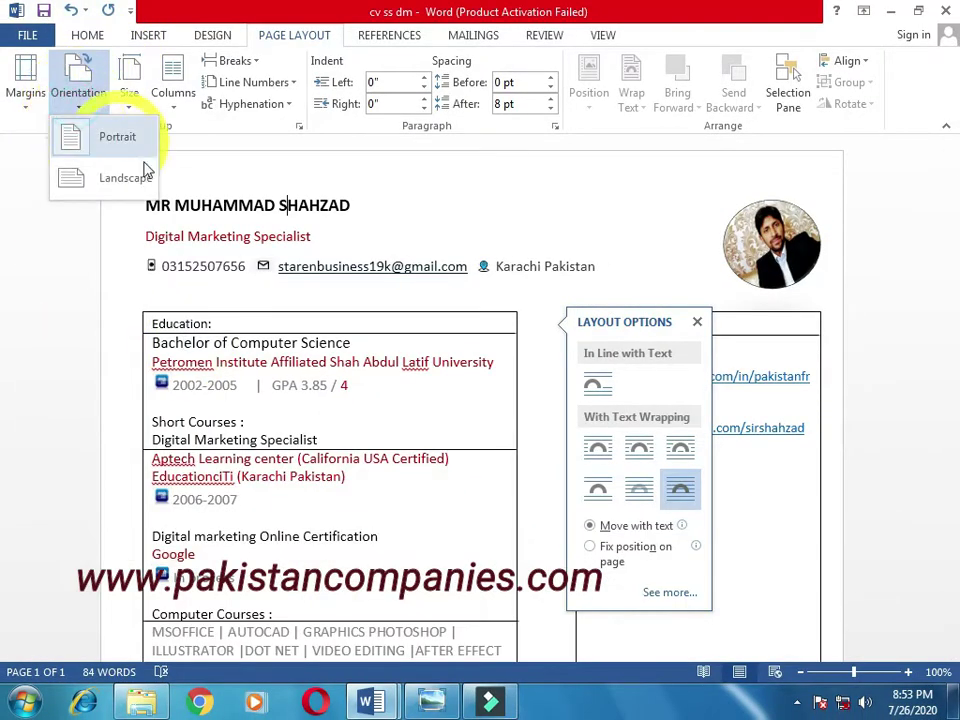
{"action": "left_click", "coordinate": [20, 98]}
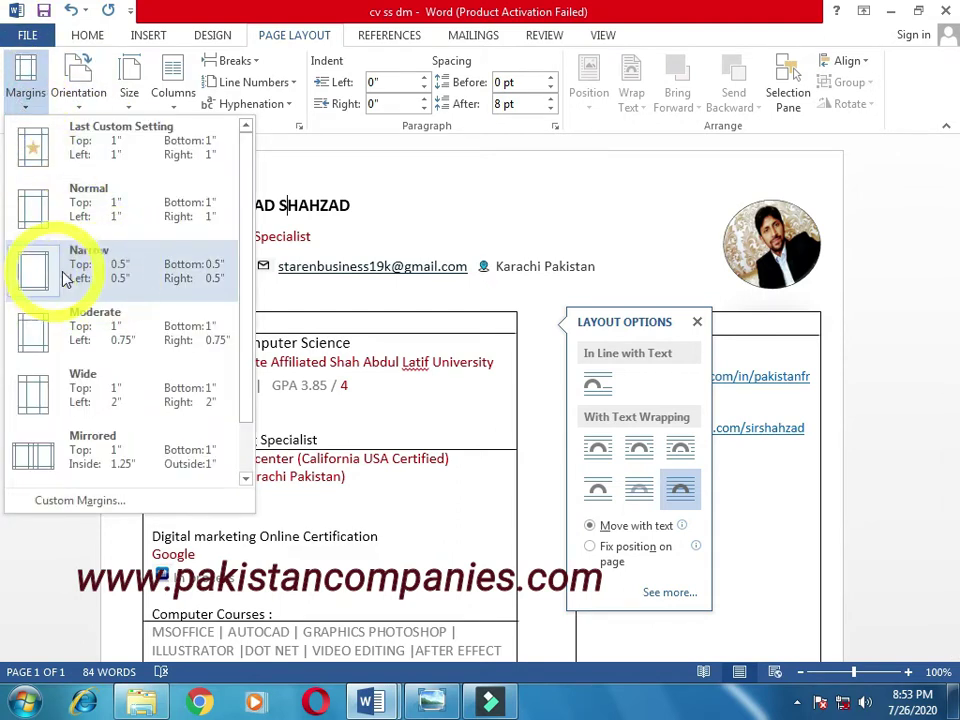
{"action": "left_click", "coordinate": [364, 190]}
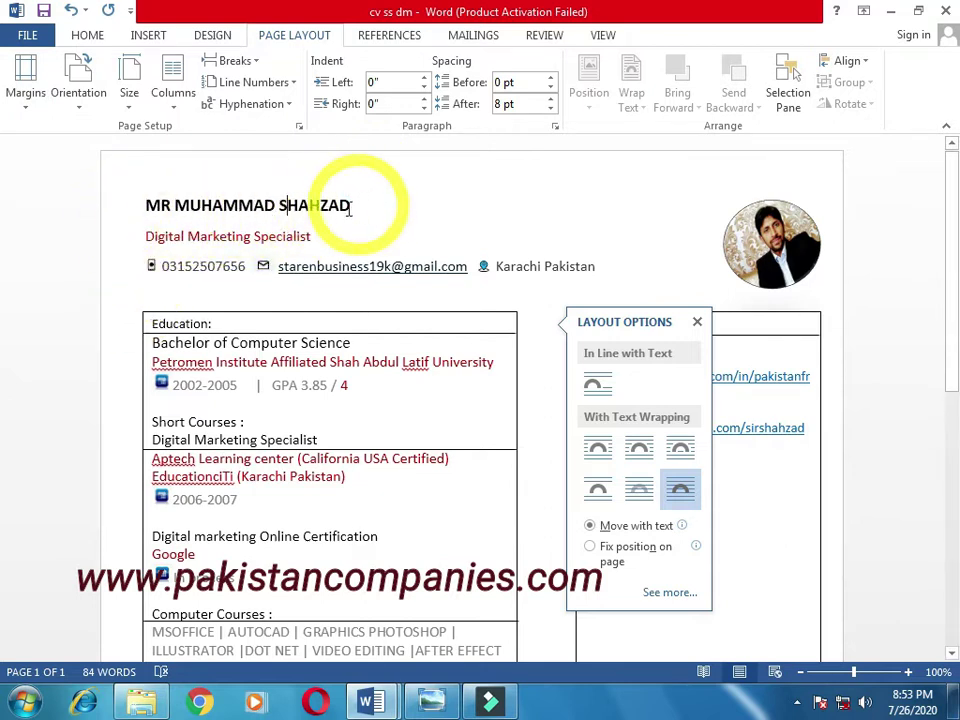
{"action": "left_click", "coordinate": [280, 205]}
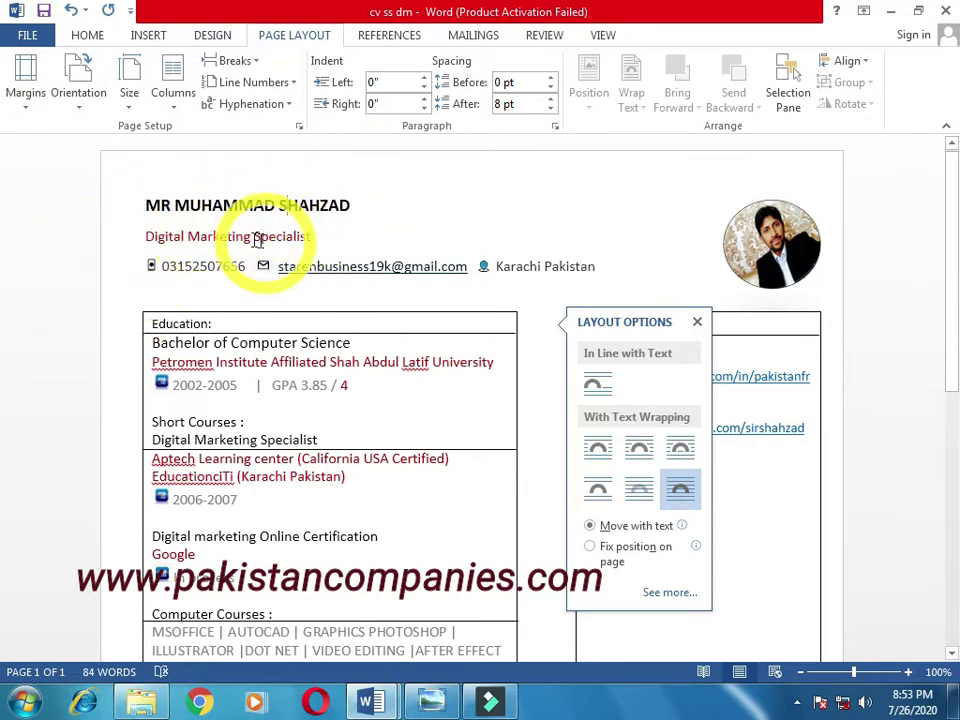
Zoom and pan the reference resume to view its header, then return to Word
{"action": "left_click", "coordinate": [433, 703]}
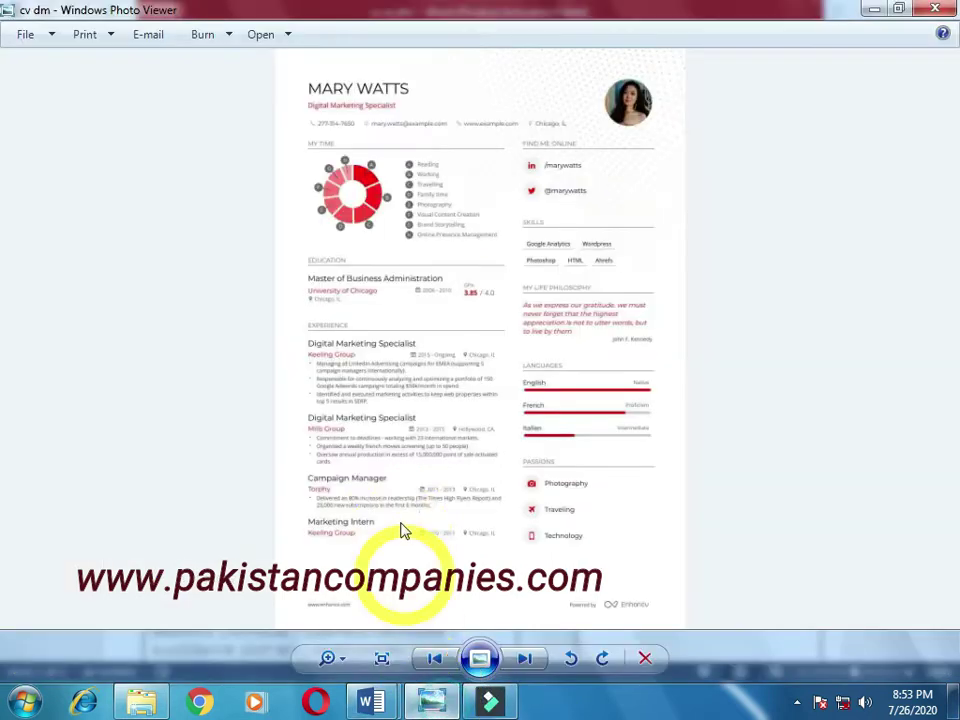
{"action": "scroll", "coordinate": [401, 529], "scroll_direction": "up", "scroll_amount": 3}
{"action": "left_click_drag", "start_coordinate": [492, 203], "coordinate": [490, 430]}
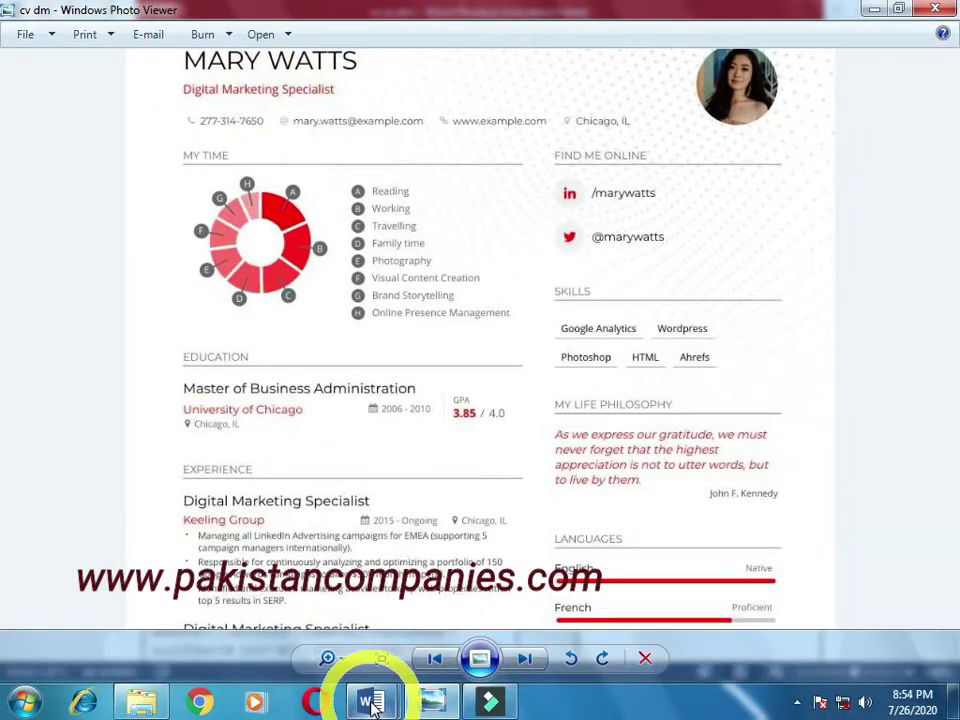
{"action": "mouse_move", "coordinate": [372, 703]}
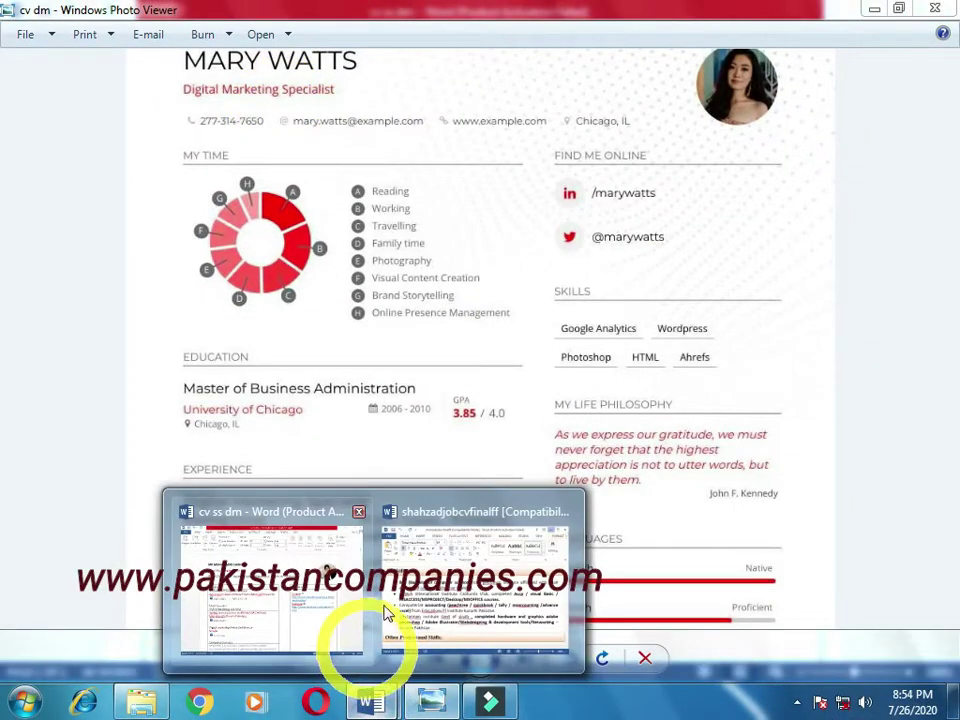
{"action": "left_click", "coordinate": [291, 601]}
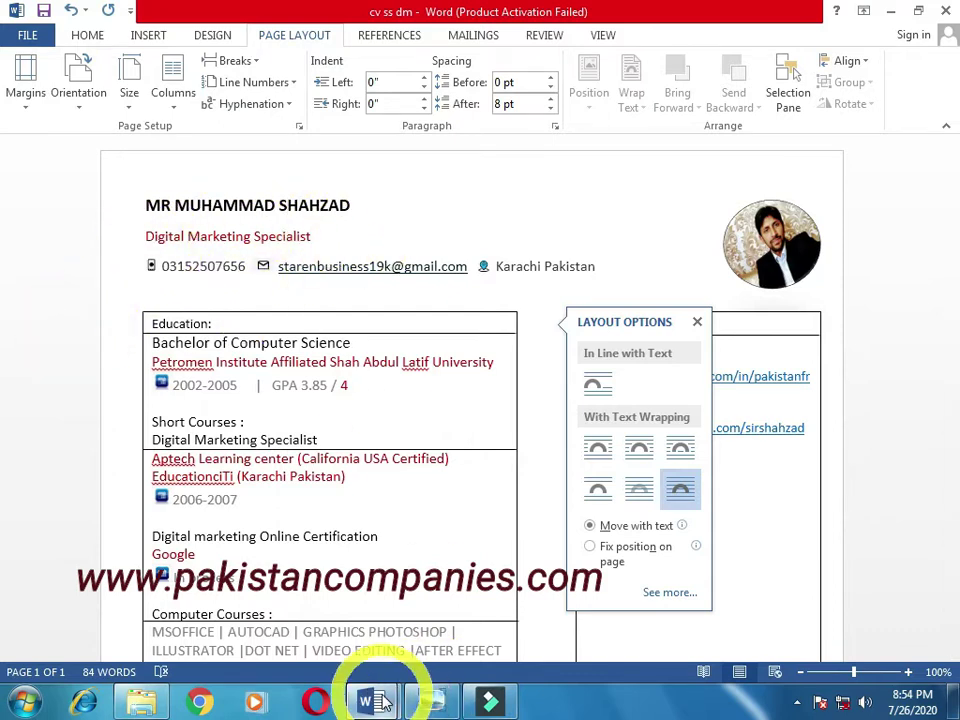
Zoom into the reference's time chart and Find-me-online area, then switch back to Word
{"action": "left_click", "coordinate": [428, 705]}
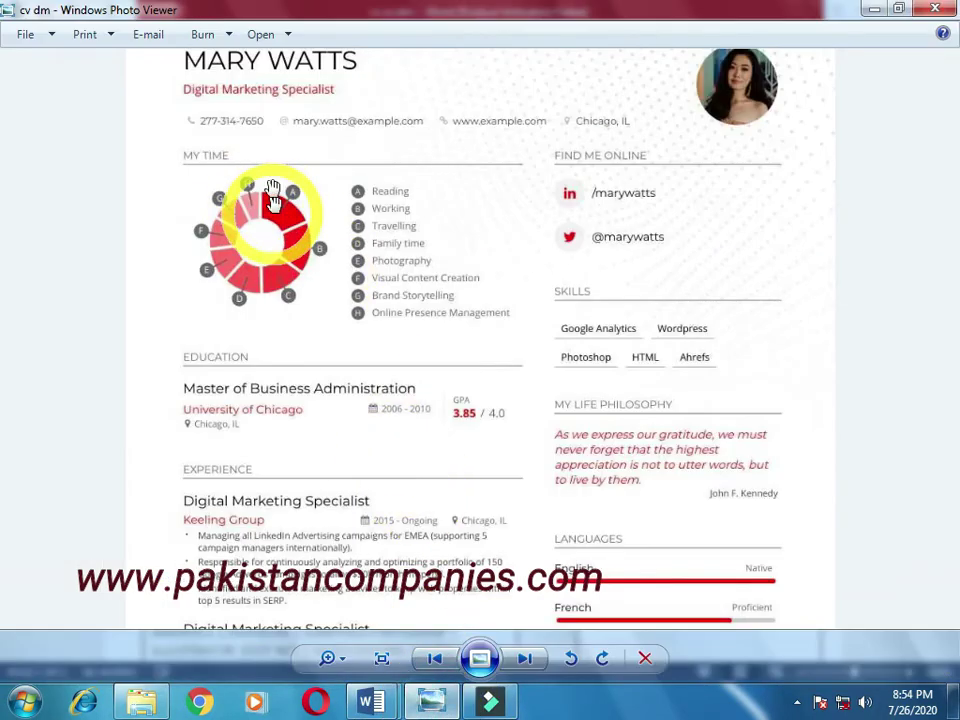
{"action": "scroll", "coordinate": [228, 135], "scroll_direction": "up", "scroll_amount": 1}
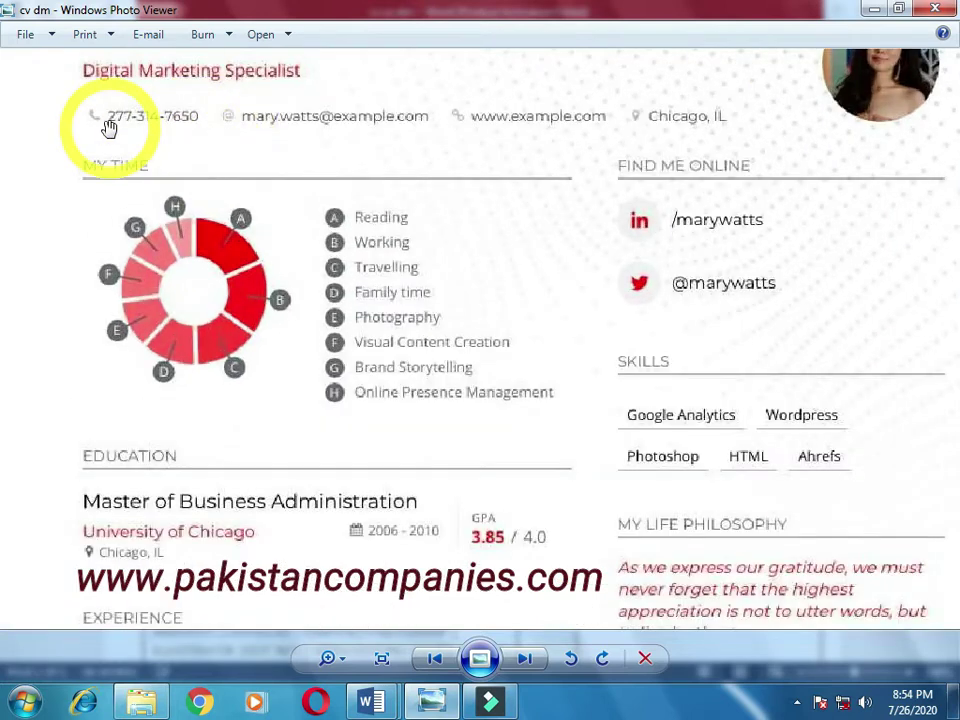
{"action": "scroll", "coordinate": [95, 127], "scroll_direction": "up", "scroll_amount": 2}
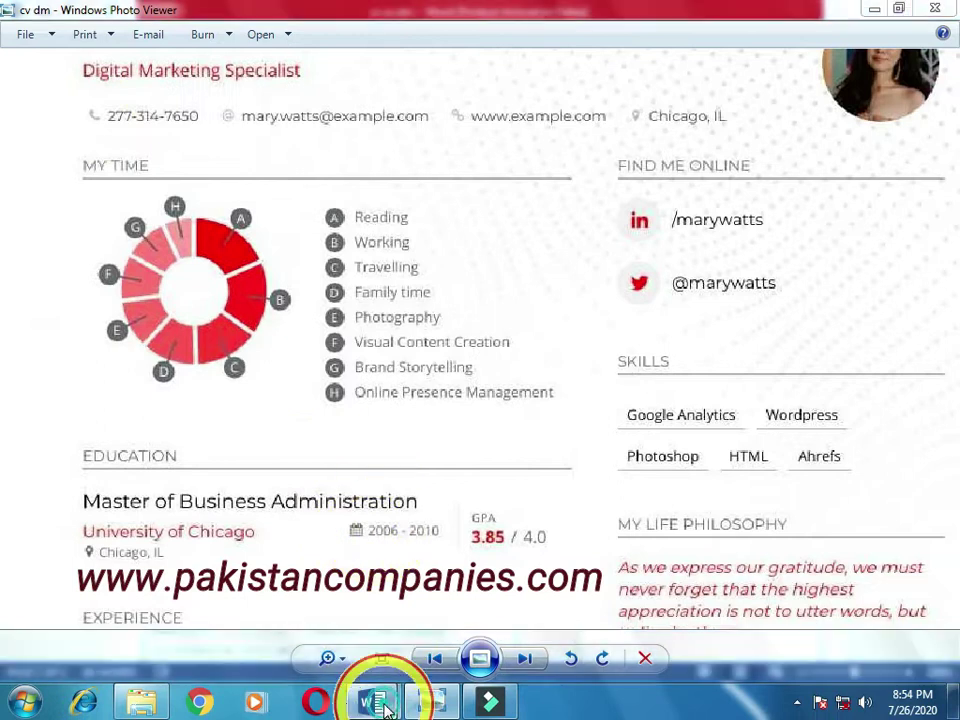
{"action": "mouse_move", "coordinate": [372, 700]}
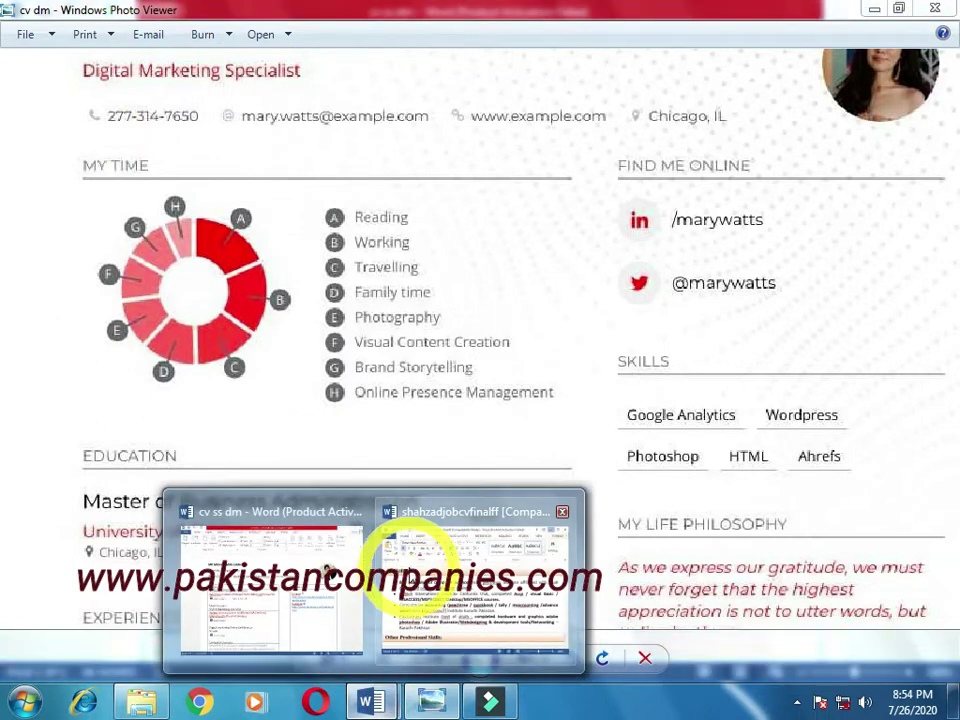
{"action": "left_click", "coordinate": [311, 596]}
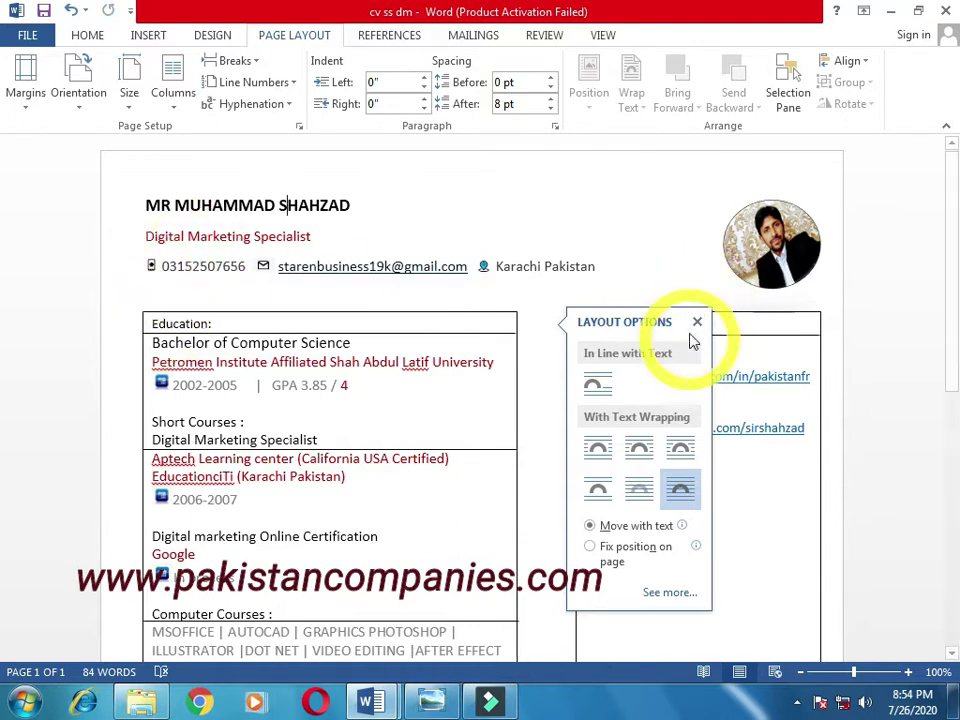
Browse picture styles for the round profile photo without applying one, then scroll the CV
{"action": "left_click", "coordinate": [697, 322]}
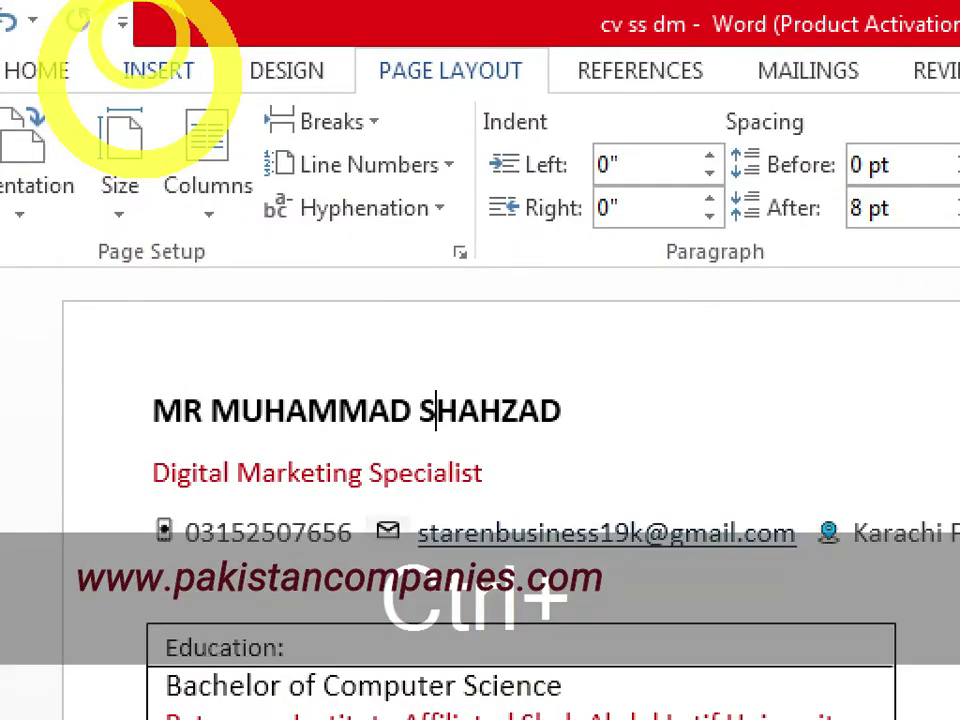
{"action": "key", "text": "ctrl+1"}
{"action": "left_click", "coordinate": [146, 36]}
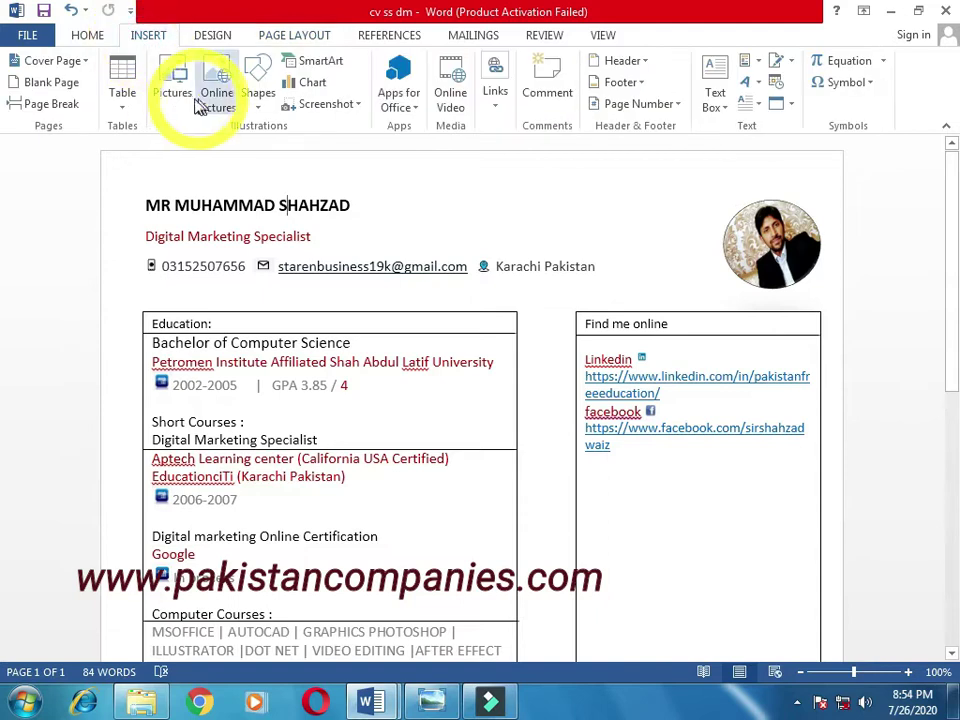
{"action": "left_click", "coordinate": [768, 250]}
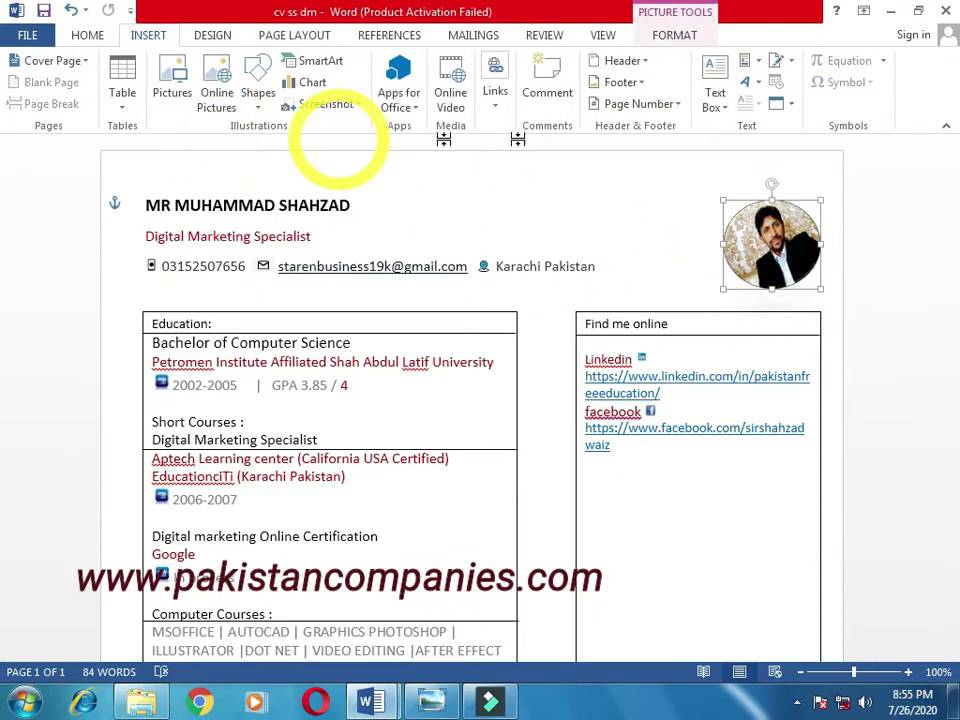
{"action": "double_click", "coordinate": [750, 240]}
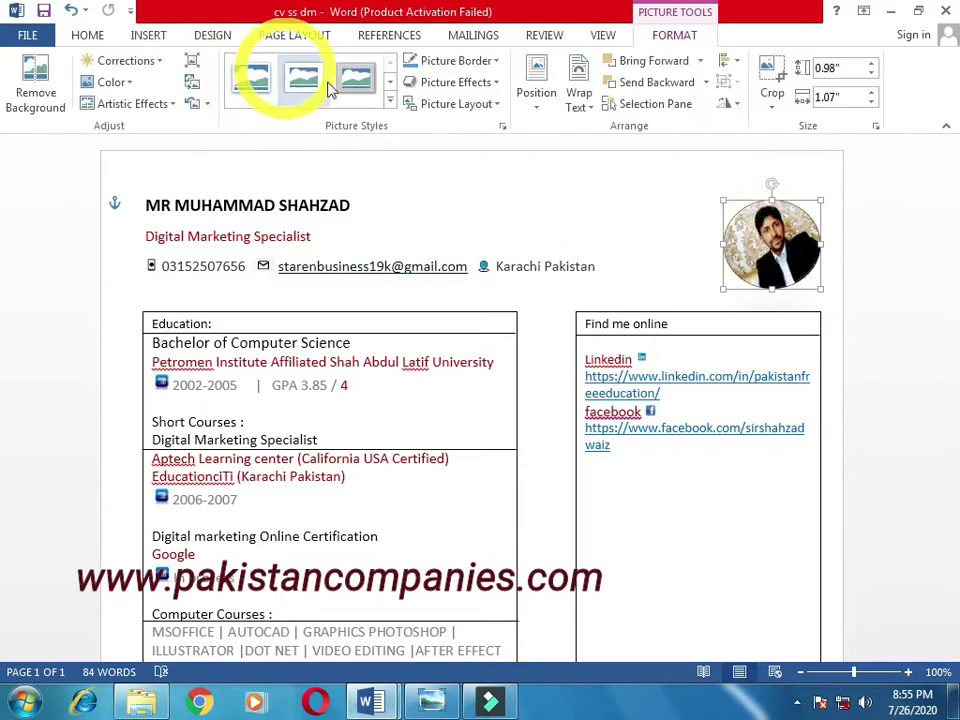
{"action": "left_click", "coordinate": [390, 103]}
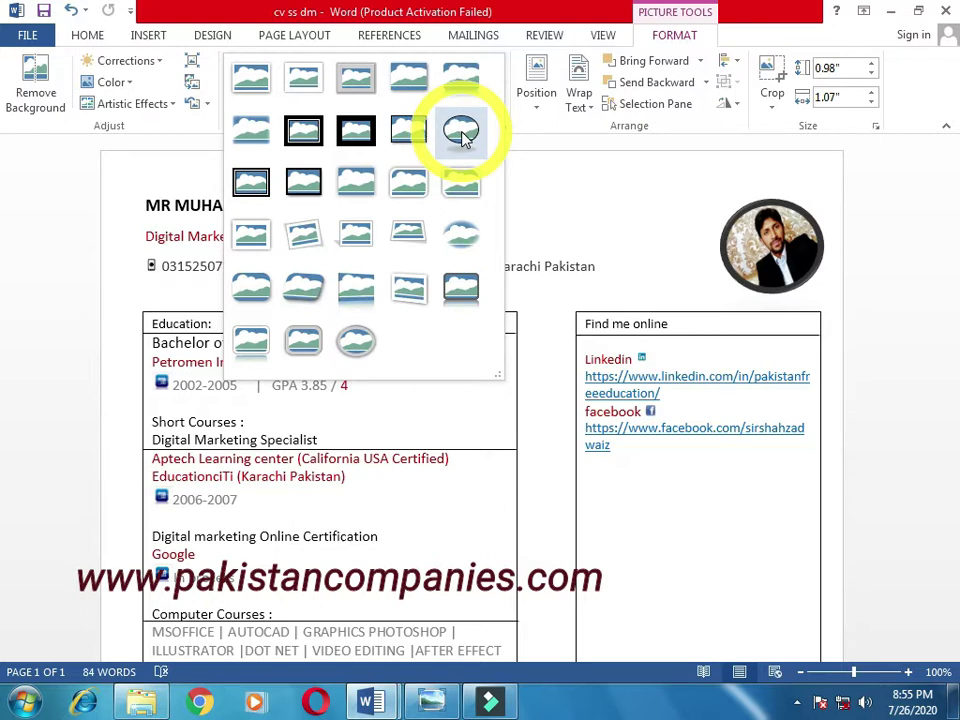
{"action": "left_click", "coordinate": [616, 268]}
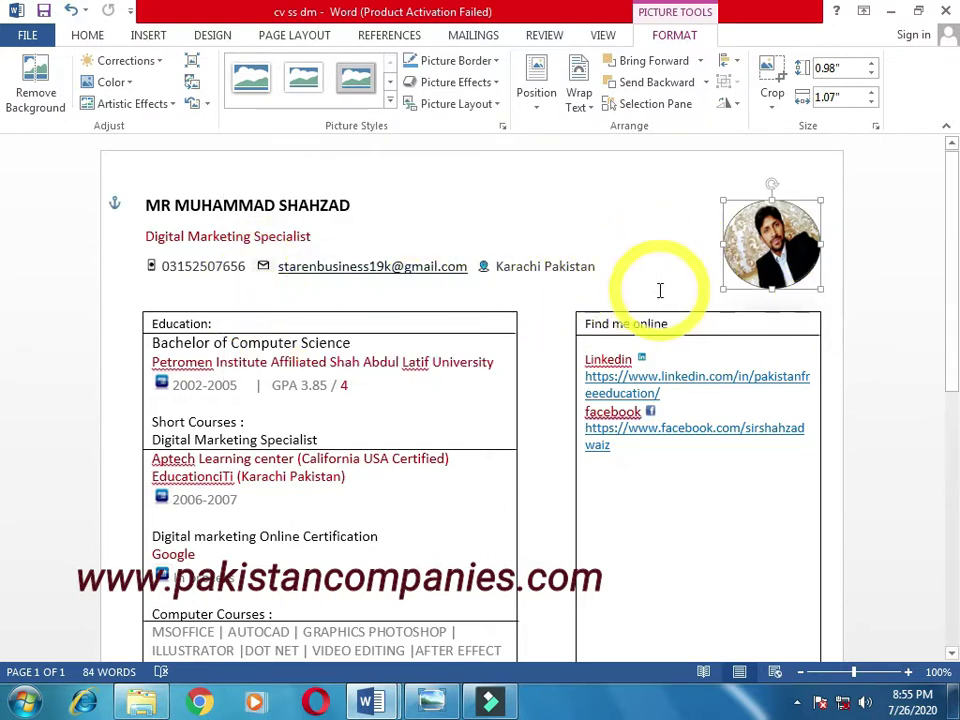
{"action": "scroll", "coordinate": [333, 400], "scroll_direction": "down", "scroll_amount": 1}
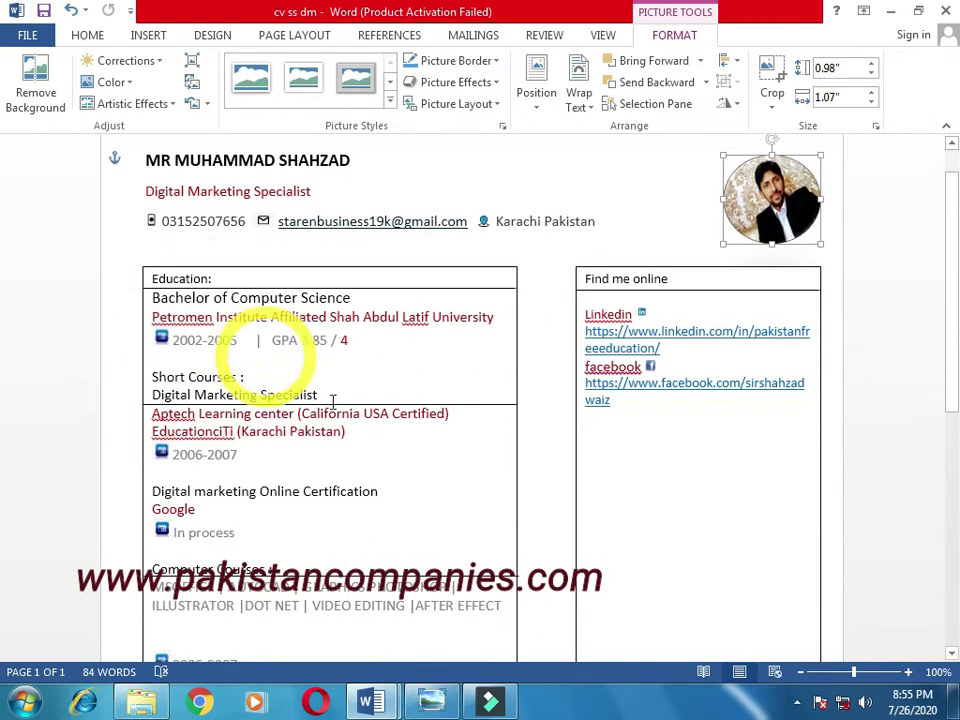
{"action": "scroll", "coordinate": [182, 386], "scroll_direction": "down", "scroll_amount": 3}
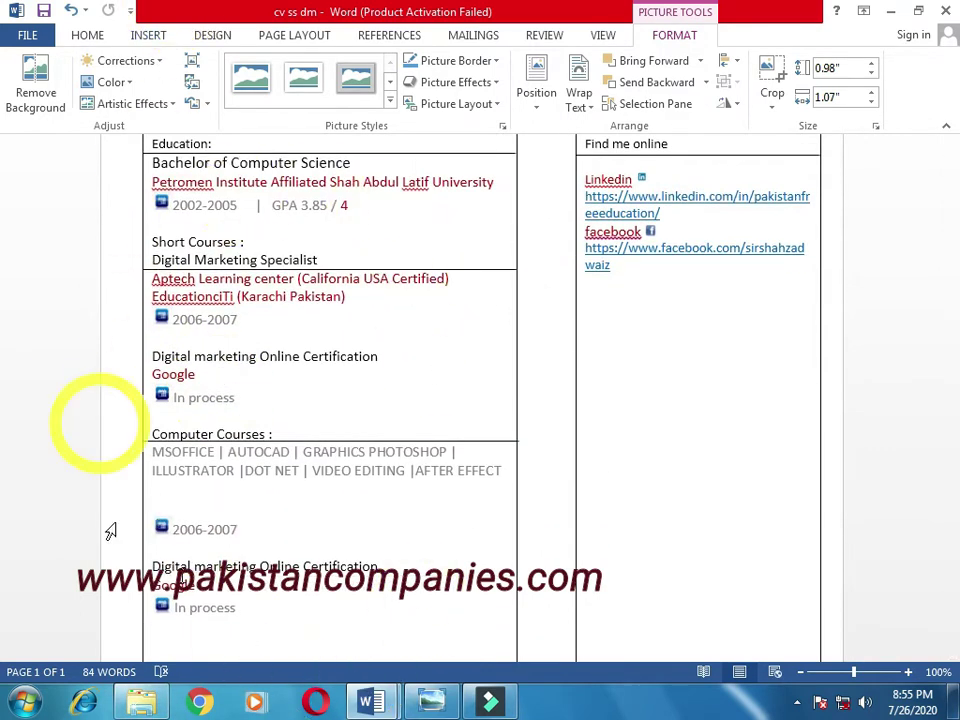
{"action": "scroll", "coordinate": [110, 530], "scroll_direction": "up", "scroll_amount": 3}
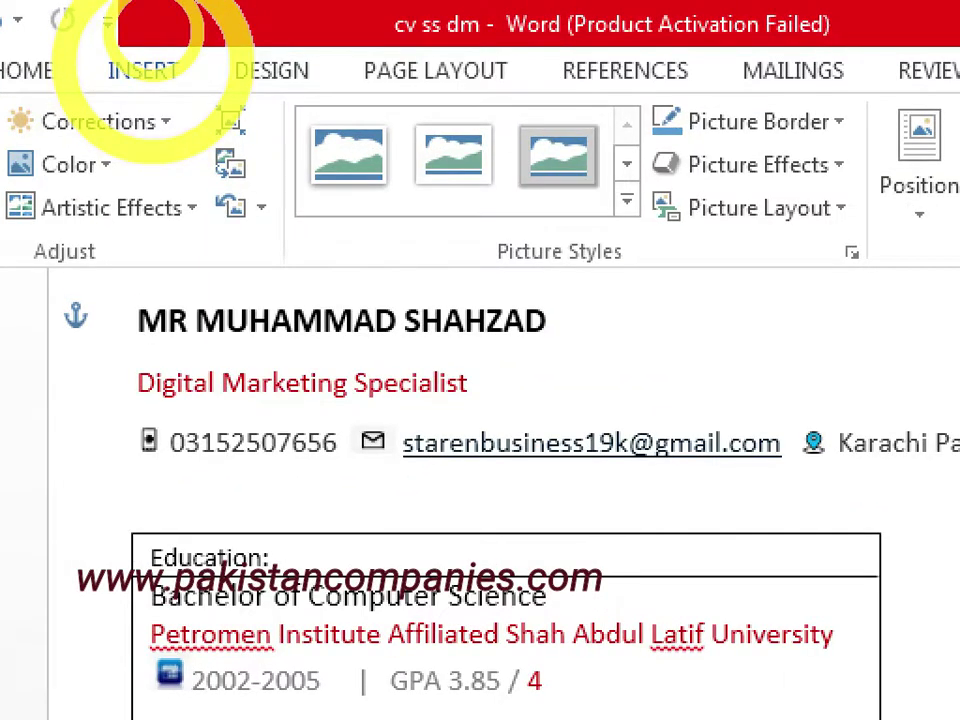
{"action": "key", "text": "ctrl+1"}
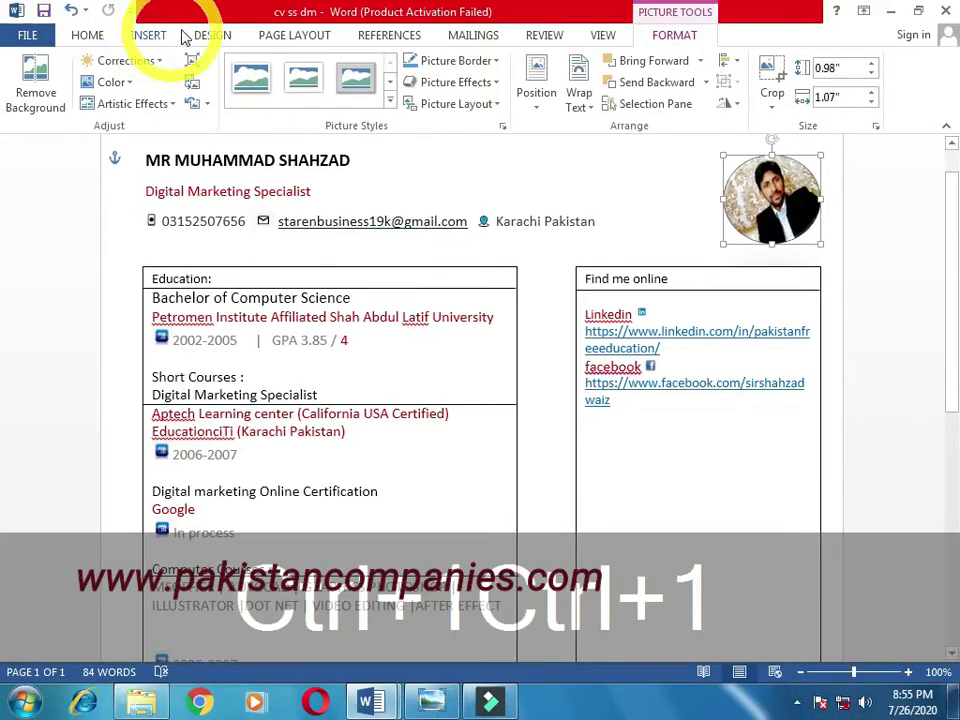
{"action": "left_click", "coordinate": [154, 34]}
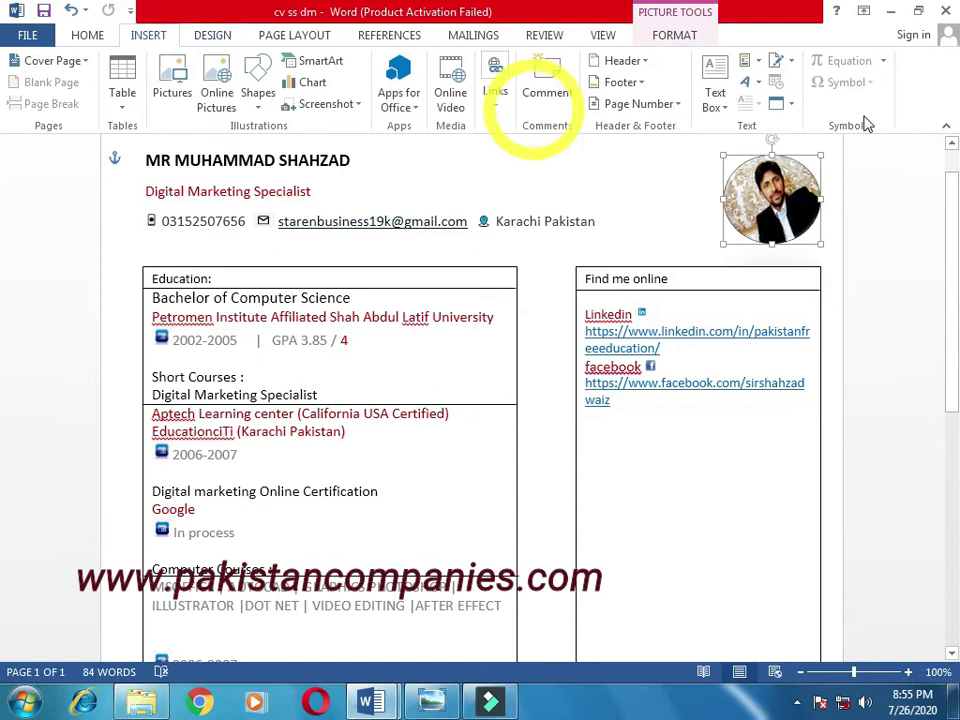
{"action": "left_click", "coordinate": [714, 100]}
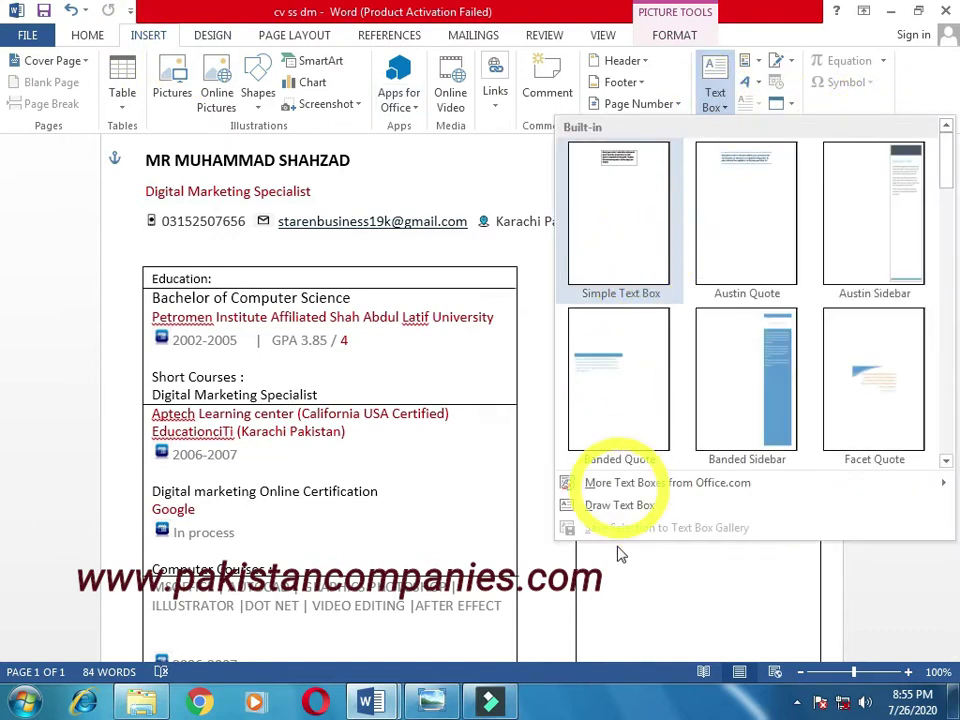
{"action": "left_click", "coordinate": [540, 255]}
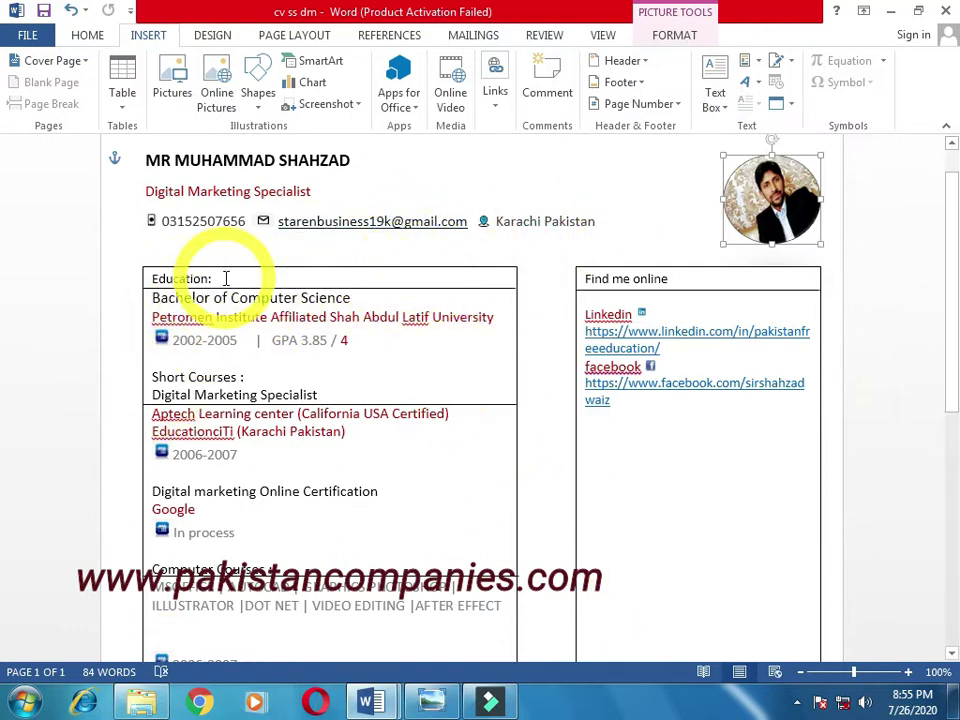
{"action": "left_click", "coordinate": [165, 280]}
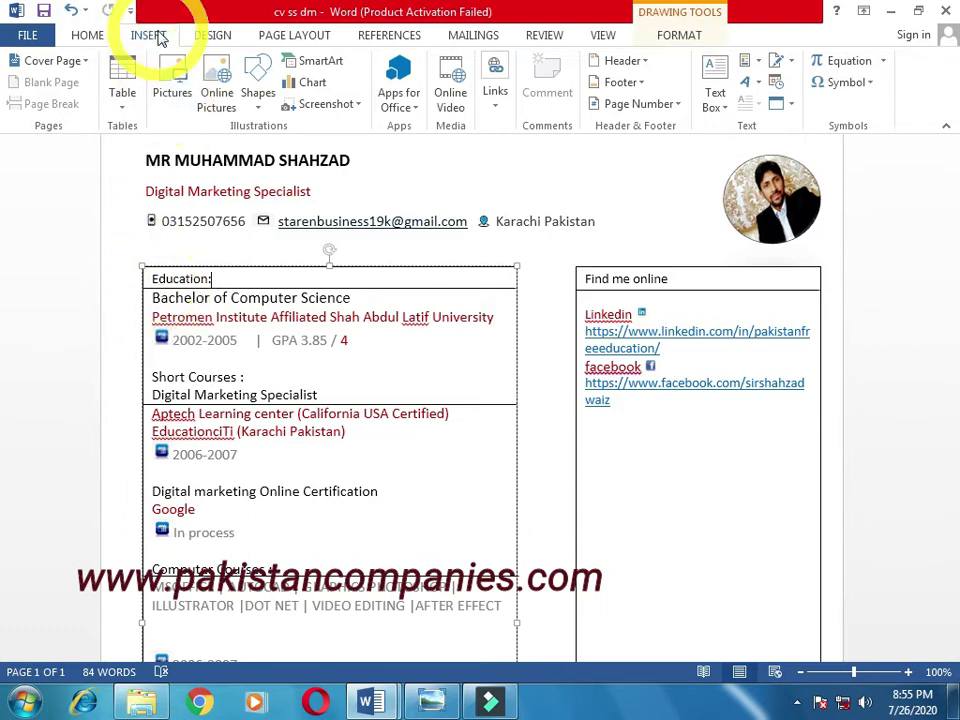
{"action": "left_click", "coordinate": [258, 100]}
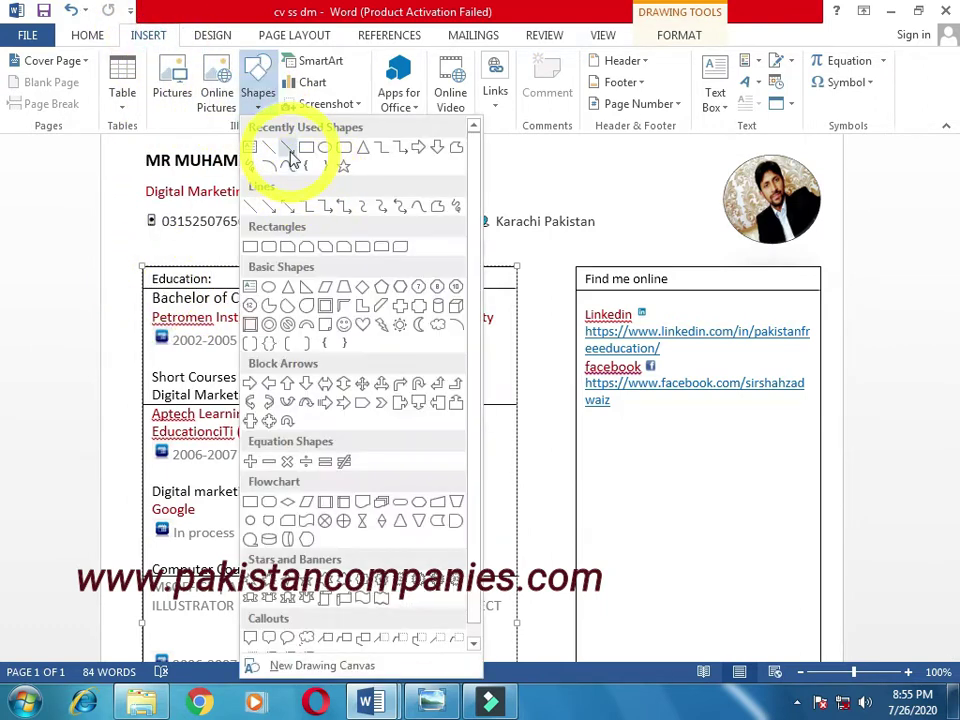
{"action": "left_click", "coordinate": [602, 155]}
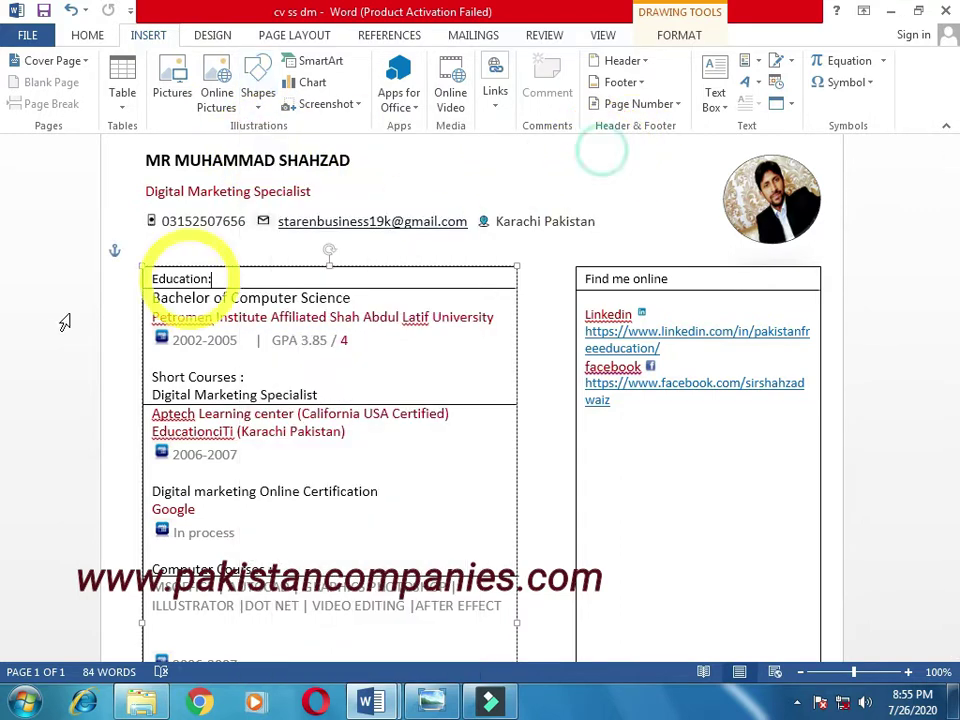
{"action": "left_click", "coordinate": [407, 249]}
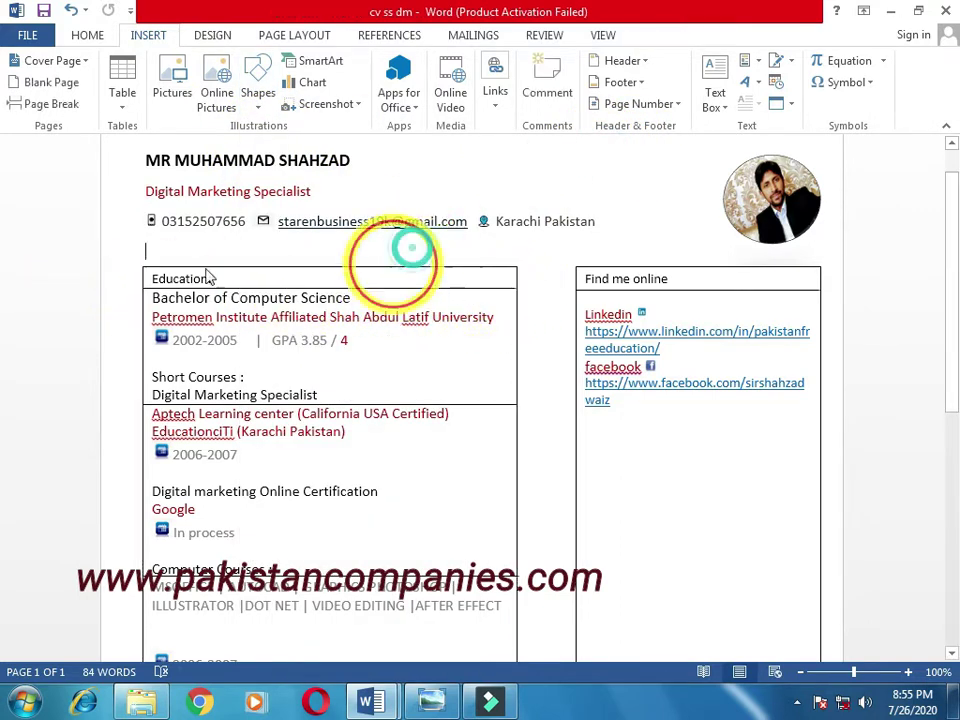
{"action": "left_click", "coordinate": [275, 267]}
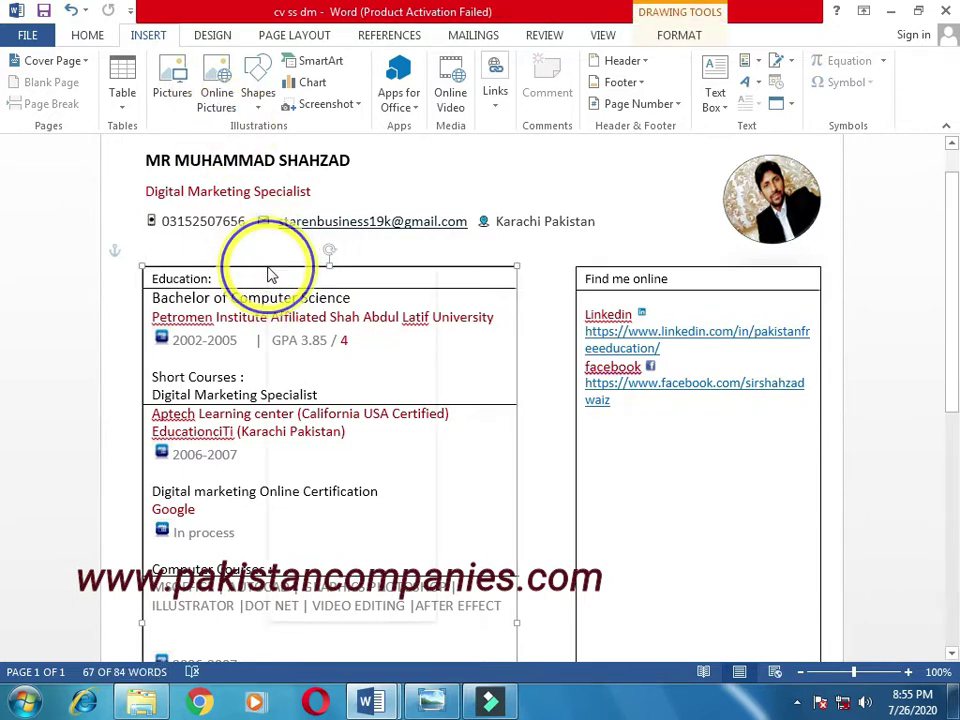
Set the Education text box's Shape Outline to No Outline, removing its border
{"action": "right_click", "coordinate": [269, 273]}
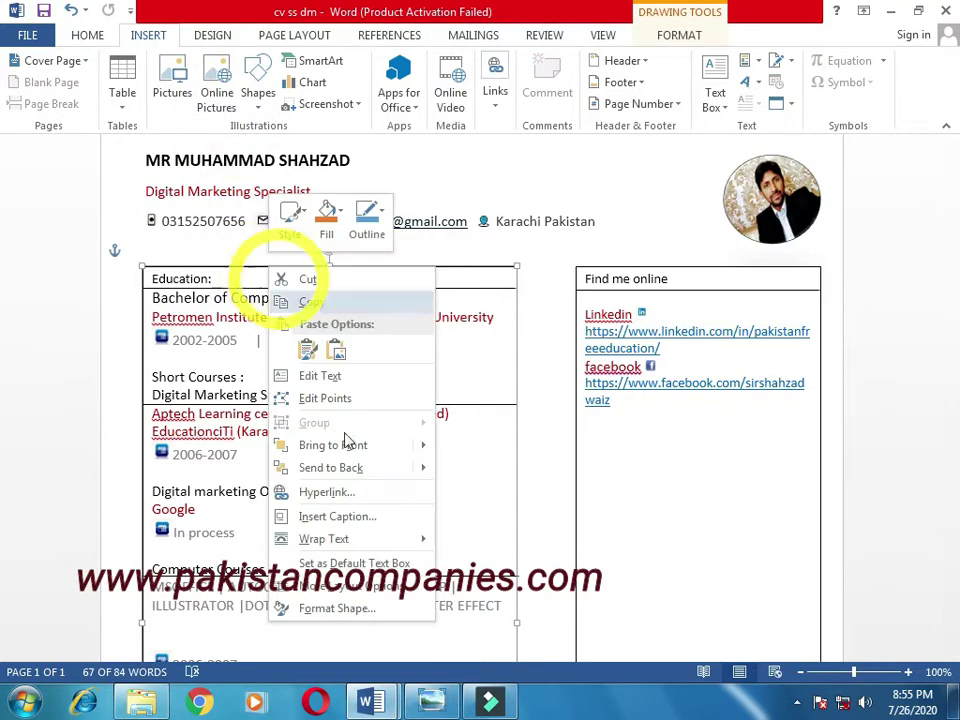
{"action": "left_click", "coordinate": [354, 609]}
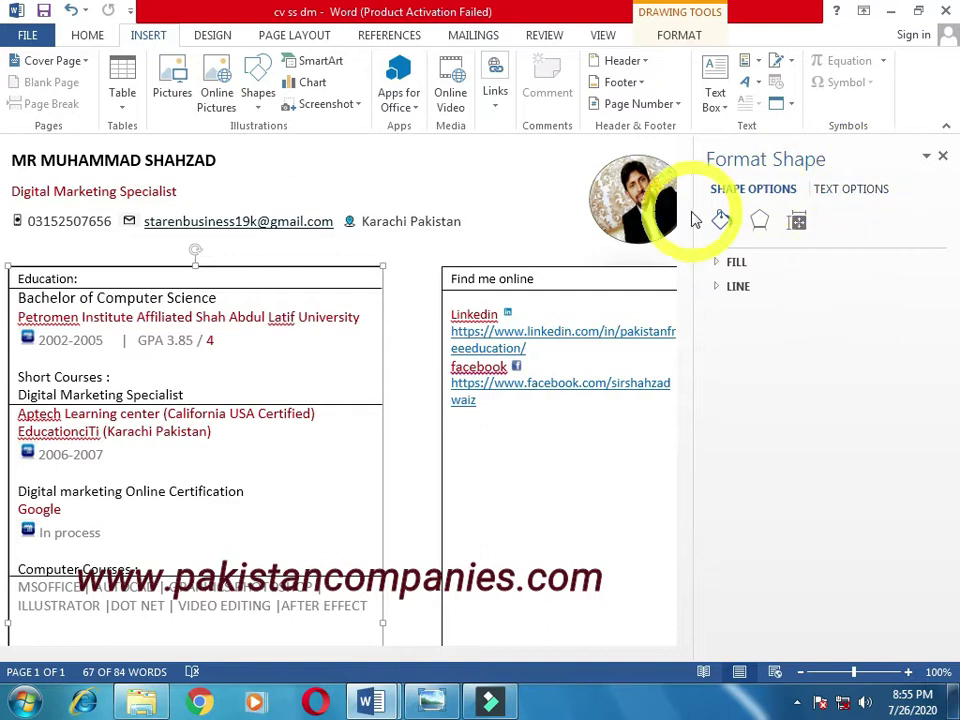
{"action": "left_click", "coordinate": [942, 155]}
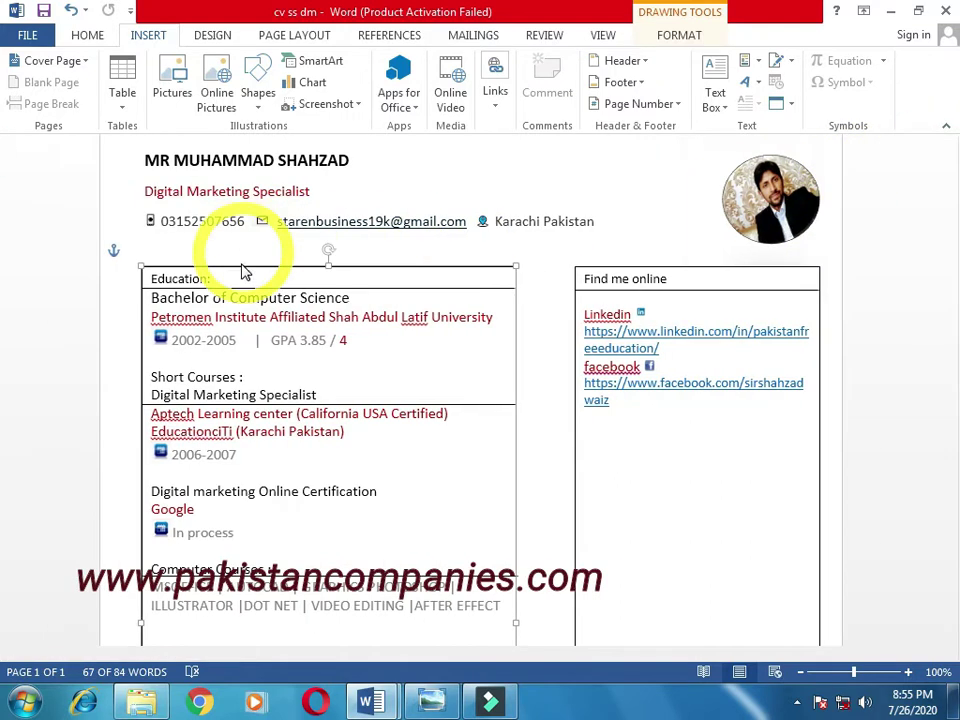
{"action": "double_click", "coordinate": [261, 268]}
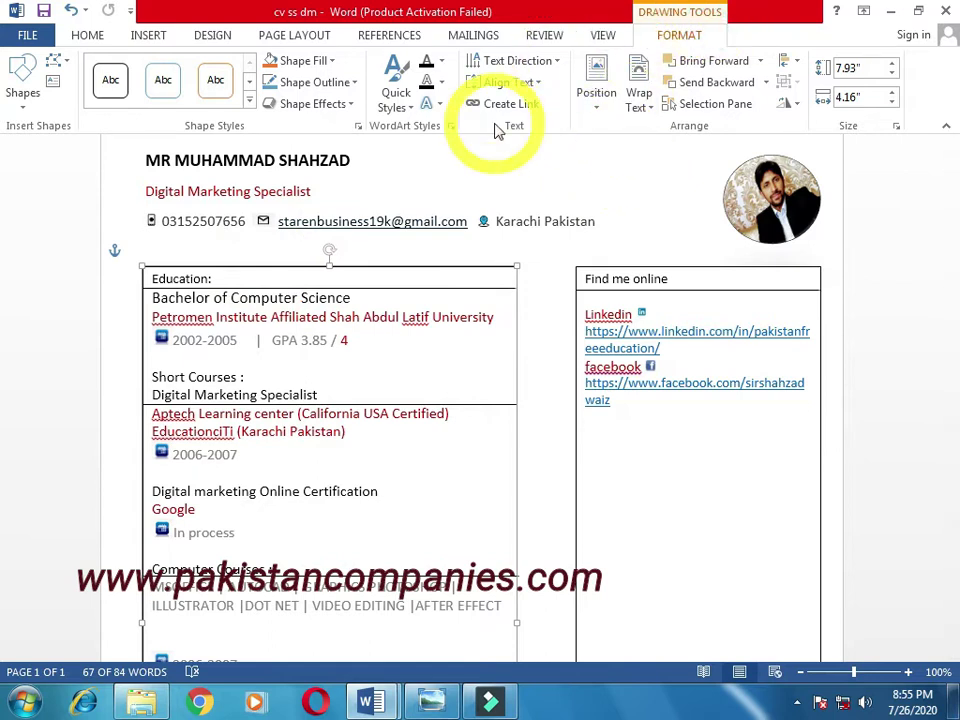
{"action": "left_click", "coordinate": [351, 84]}
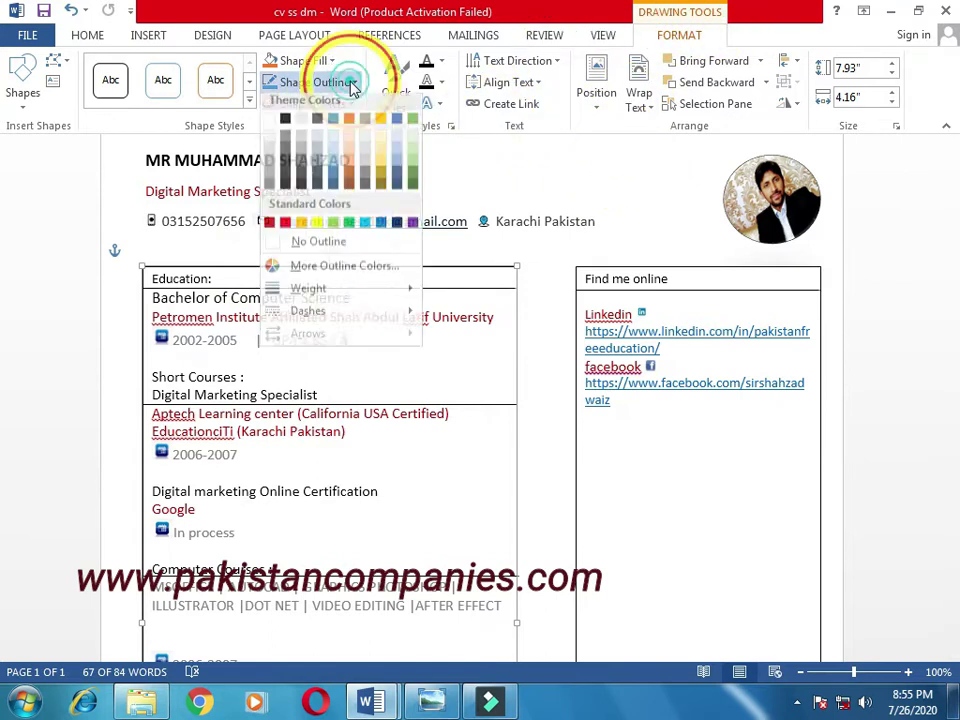
{"action": "left_click", "coordinate": [316, 248]}
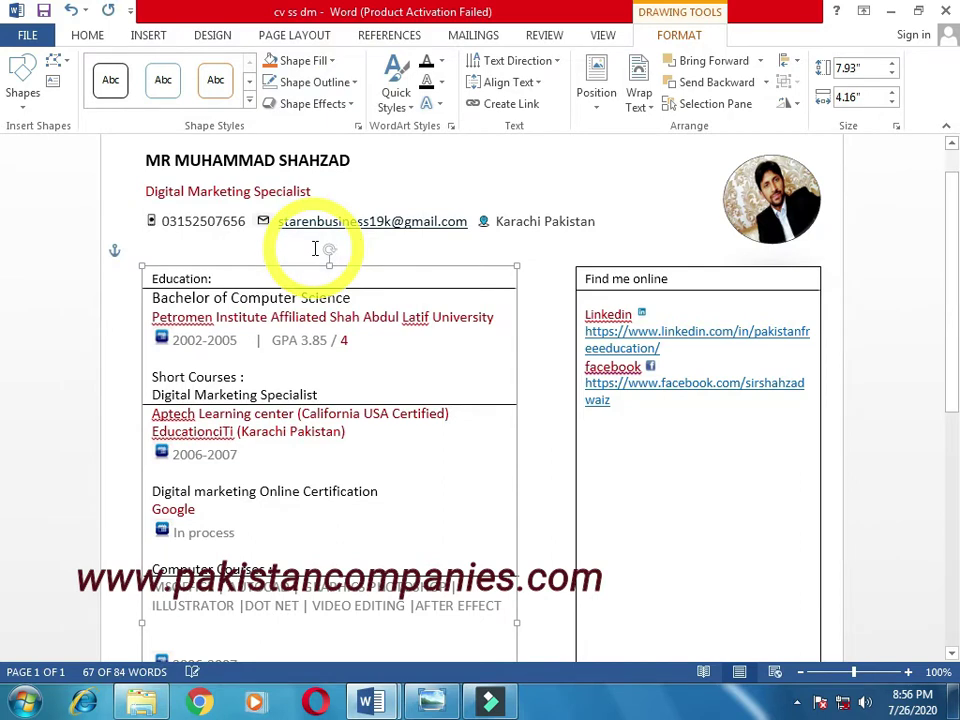
{"action": "left_click", "coordinate": [489, 243]}
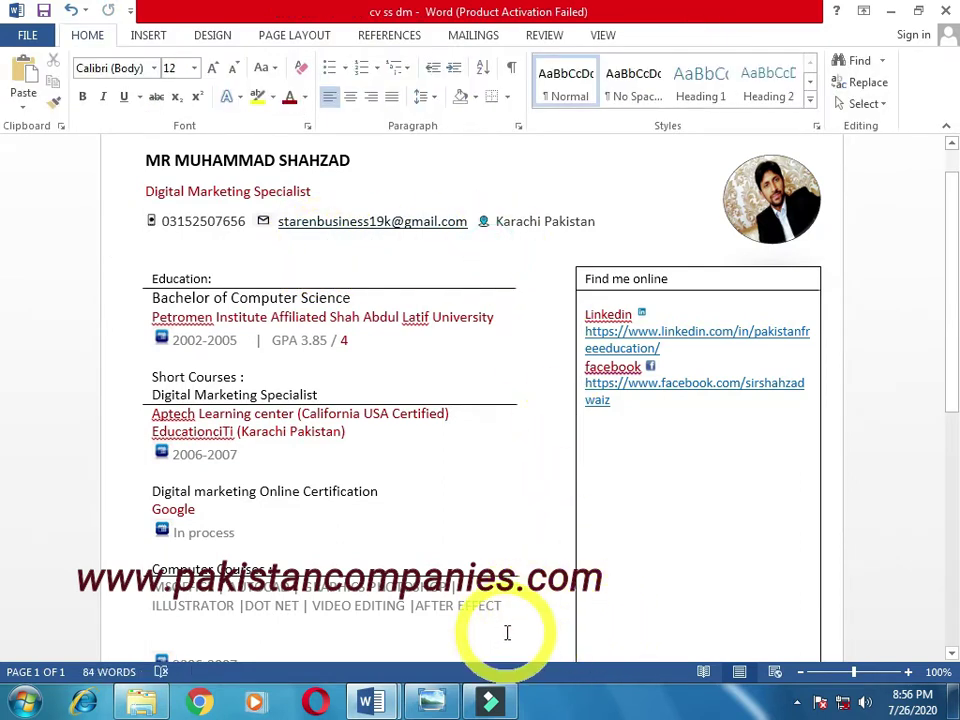
Show the reference resume in Photo Viewer, scrolled to its Education section
{"action": "left_click", "coordinate": [434, 702]}
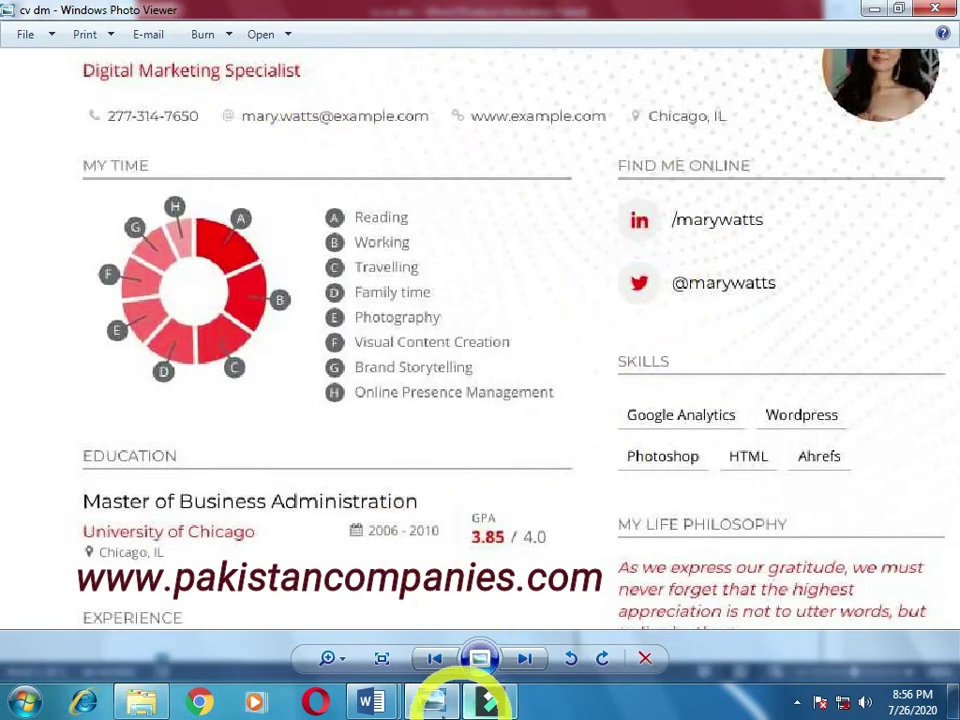
{"action": "scroll", "coordinate": [384, 428], "scroll_direction": "down", "scroll_amount": 1}
{"action": "scroll", "coordinate": [197, 405], "scroll_direction": "up", "scroll_amount": 1}
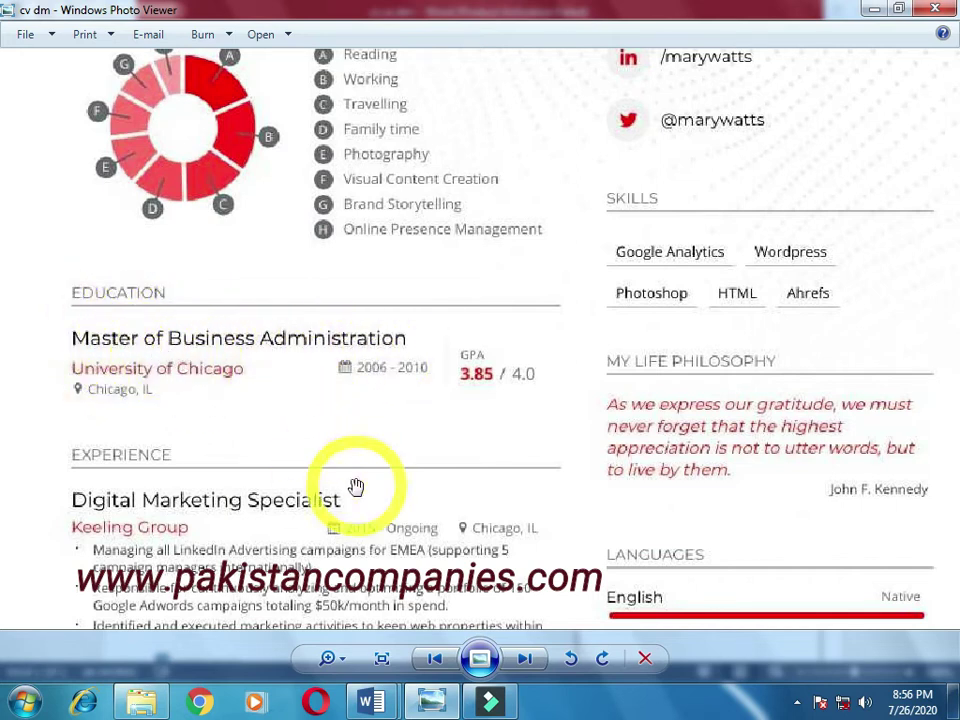
Return to the CV and undo No Outline so the Education box regains its border
{"action": "mouse_move", "coordinate": [368, 700]}
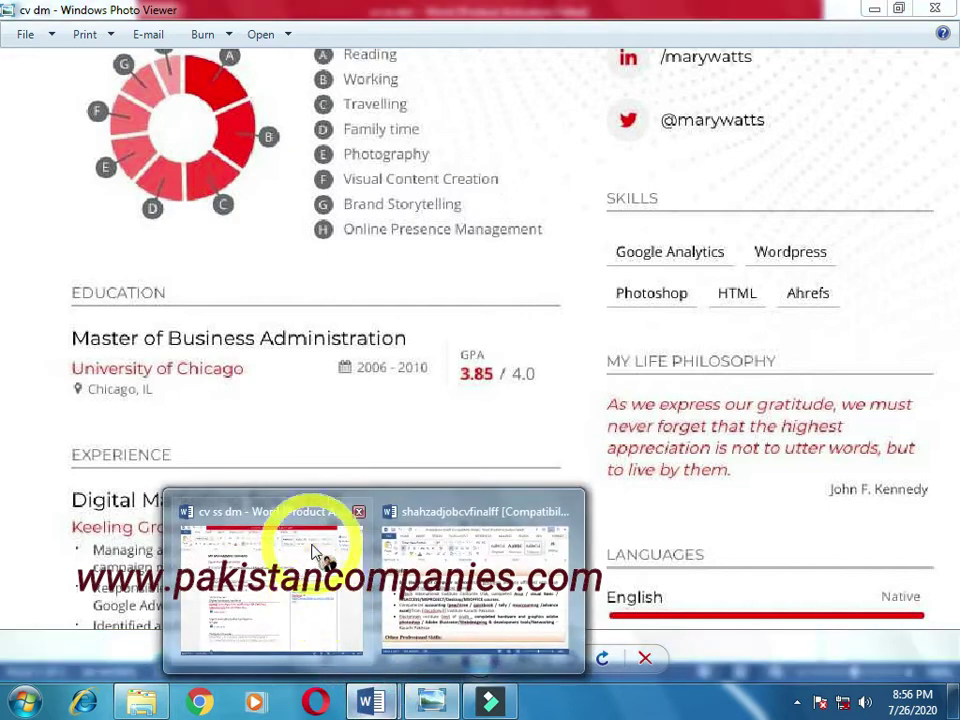
{"action": "left_click", "coordinate": [310, 565]}
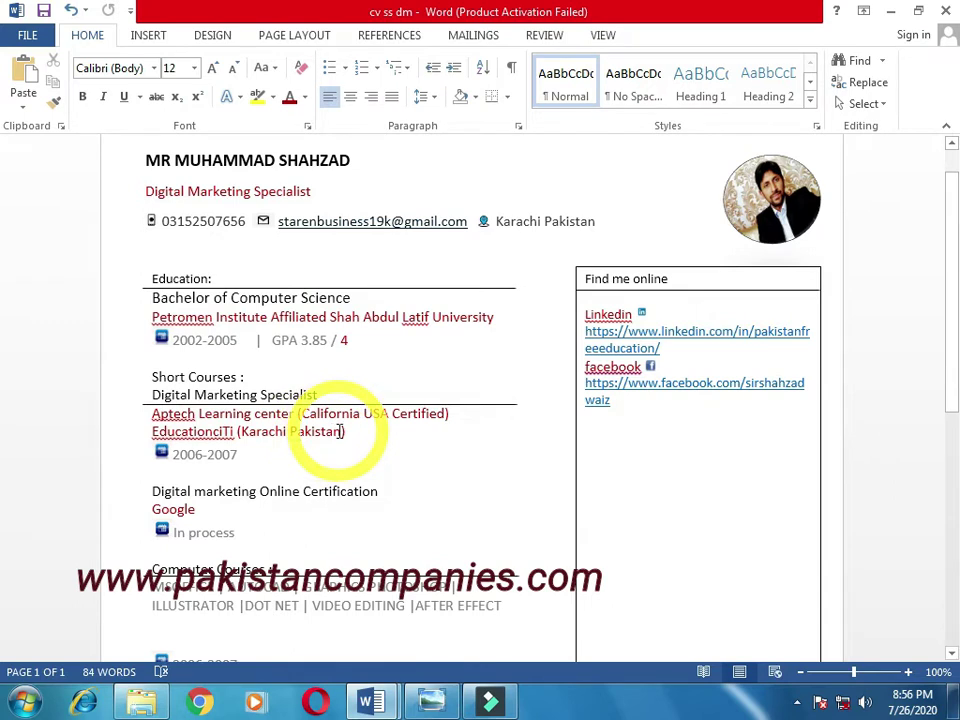
{"action": "key", "text": "ctrl+z"}
{"action": "left_click", "coordinate": [371, 433]}
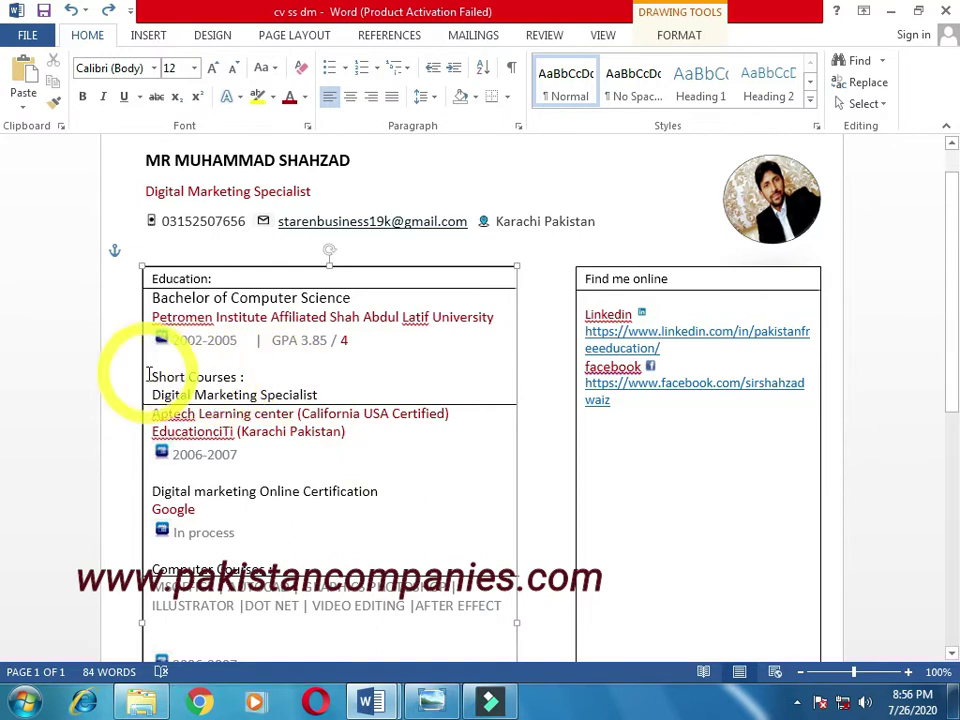
{"action": "left_click", "coordinate": [345, 431]}
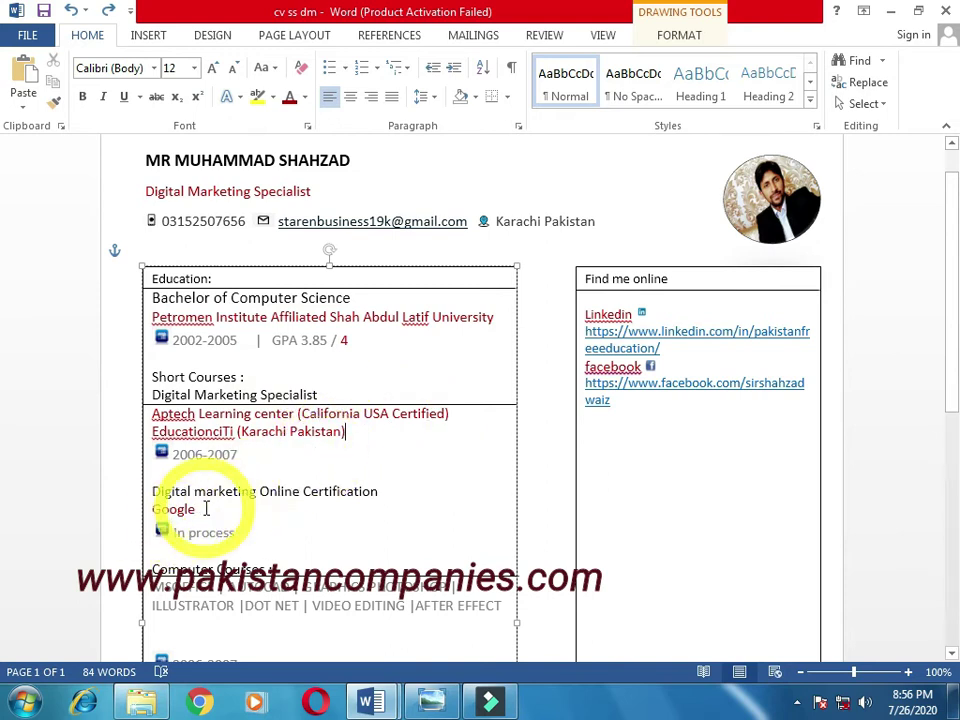
{"action": "scroll", "coordinate": [208, 509], "scroll_direction": "down", "scroll_amount": 1}
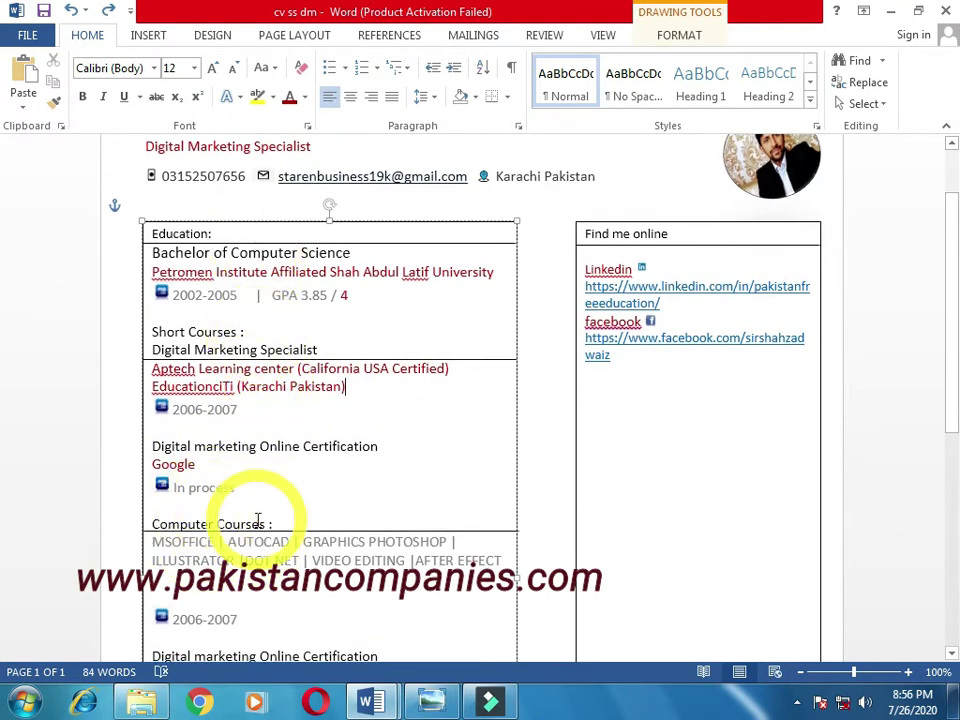
{"action": "scroll", "coordinate": [258, 519], "scroll_direction": "down", "scroll_amount": 3}
{"action": "scroll", "coordinate": [692, 358], "scroll_direction": "up", "scroll_amount": 1}
{"action": "scroll", "coordinate": [674, 321], "scroll_direction": "up", "scroll_amount": 4}
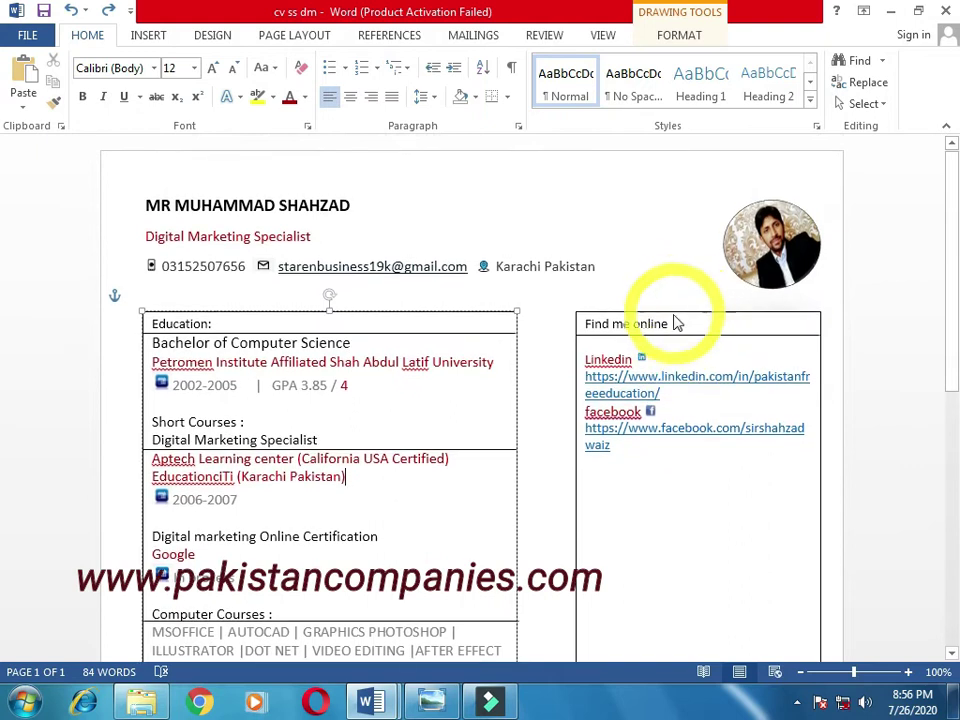
Zoom in and out on the reference resume to study its full layout
{"action": "left_click", "coordinate": [436, 703]}
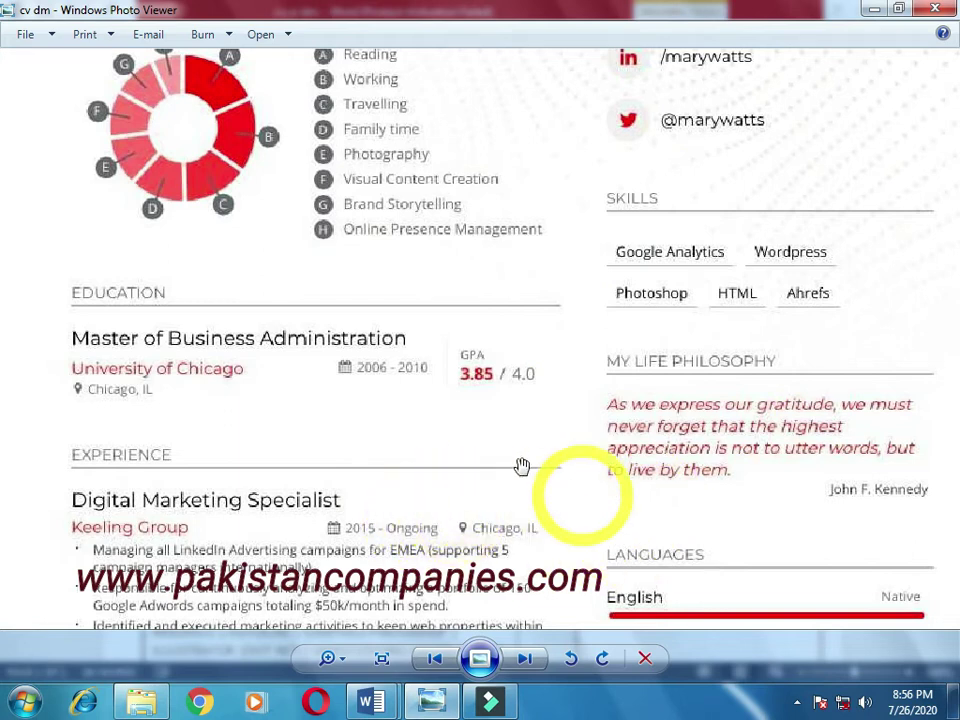
{"action": "scroll", "coordinate": [255, 461], "scroll_direction": "up", "scroll_amount": 3}
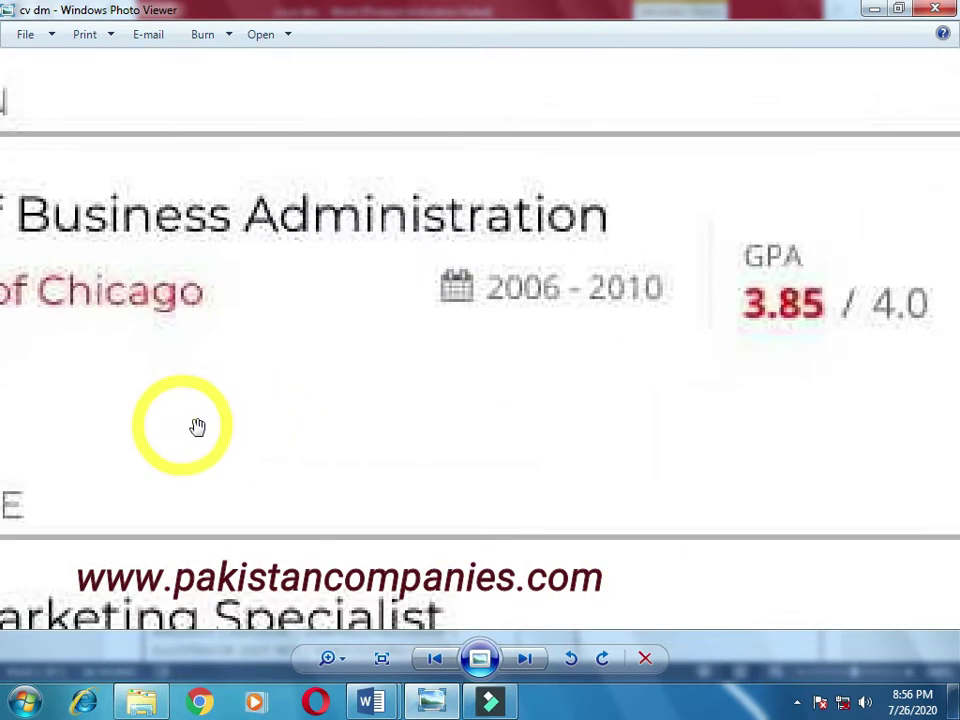
{"action": "scroll", "coordinate": [197, 427], "scroll_direction": "down", "scroll_amount": 3}
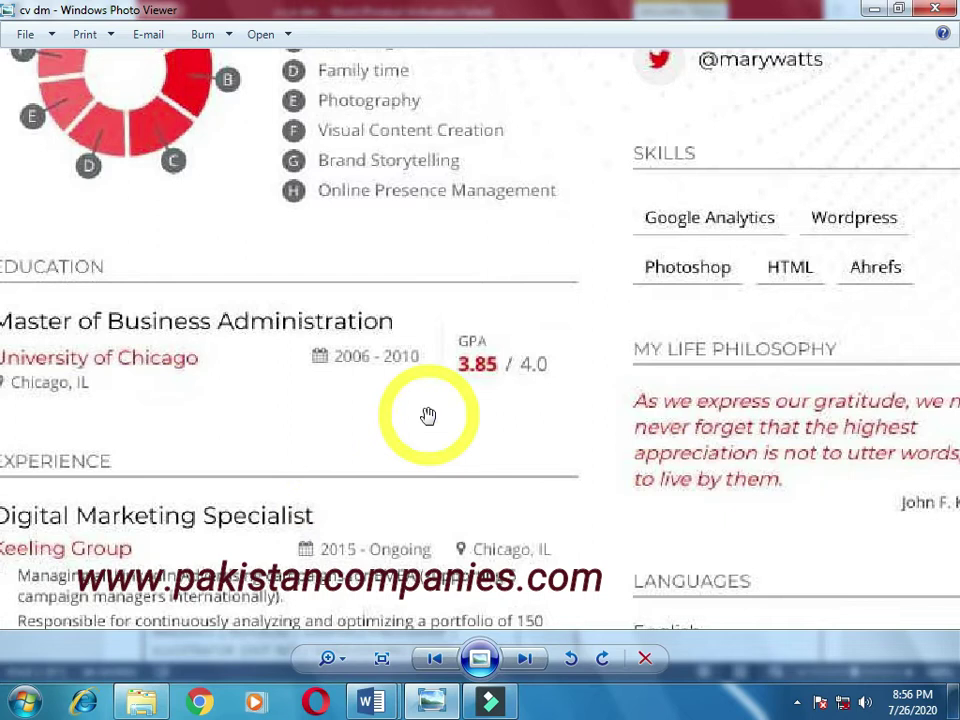
{"action": "scroll", "coordinate": [489, 290], "scroll_direction": "down", "scroll_amount": 2}
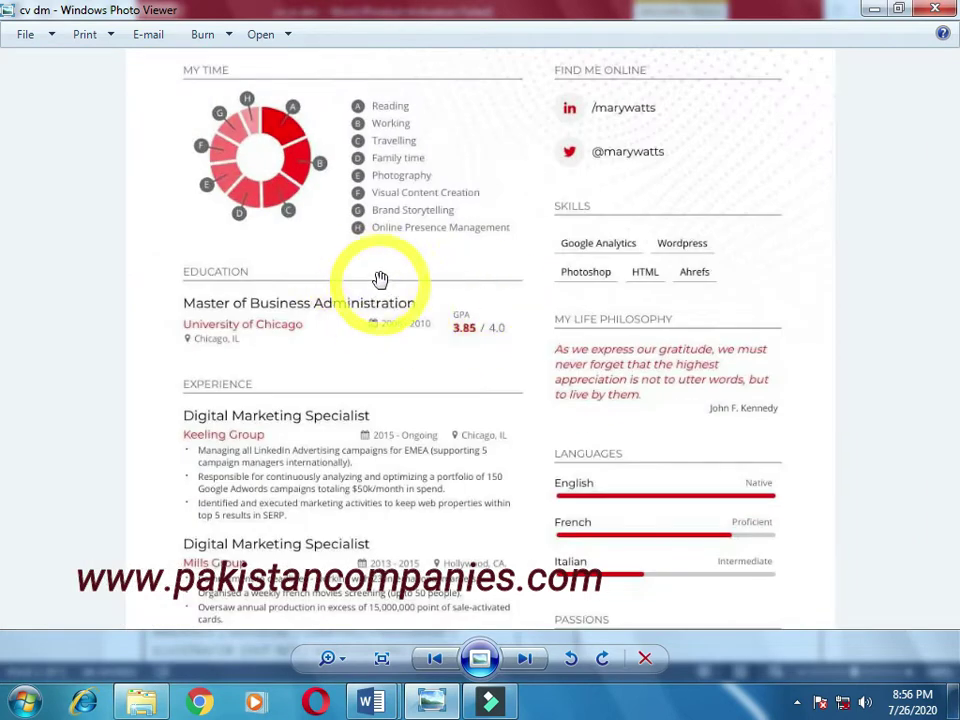
{"action": "scroll", "coordinate": [380, 277], "scroll_direction": "down", "scroll_amount": 3}
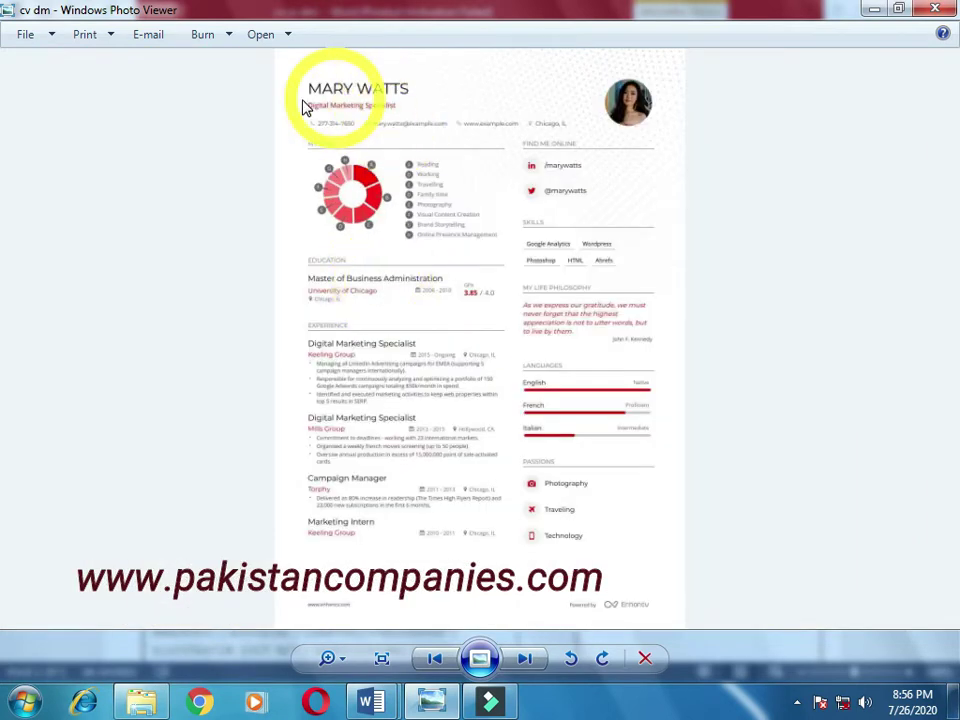
{"action": "scroll", "coordinate": [306, 133], "scroll_direction": "up", "scroll_amount": 3}
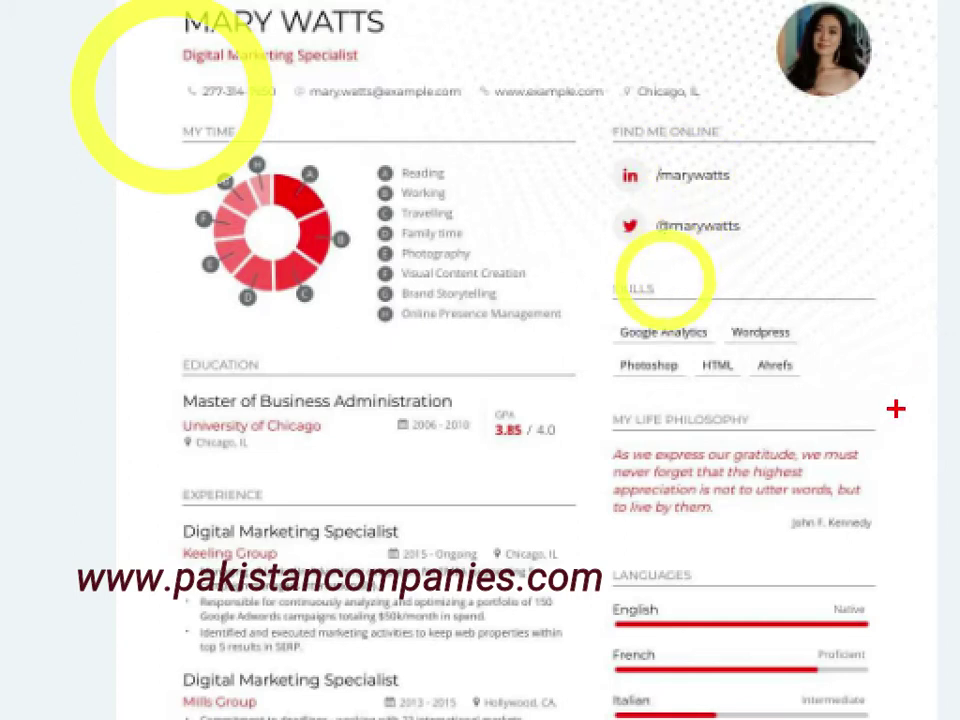
Enlarge the reference resume and pan across its name header, photo and Education section
{"action": "key", "text": "ctrl+1"}
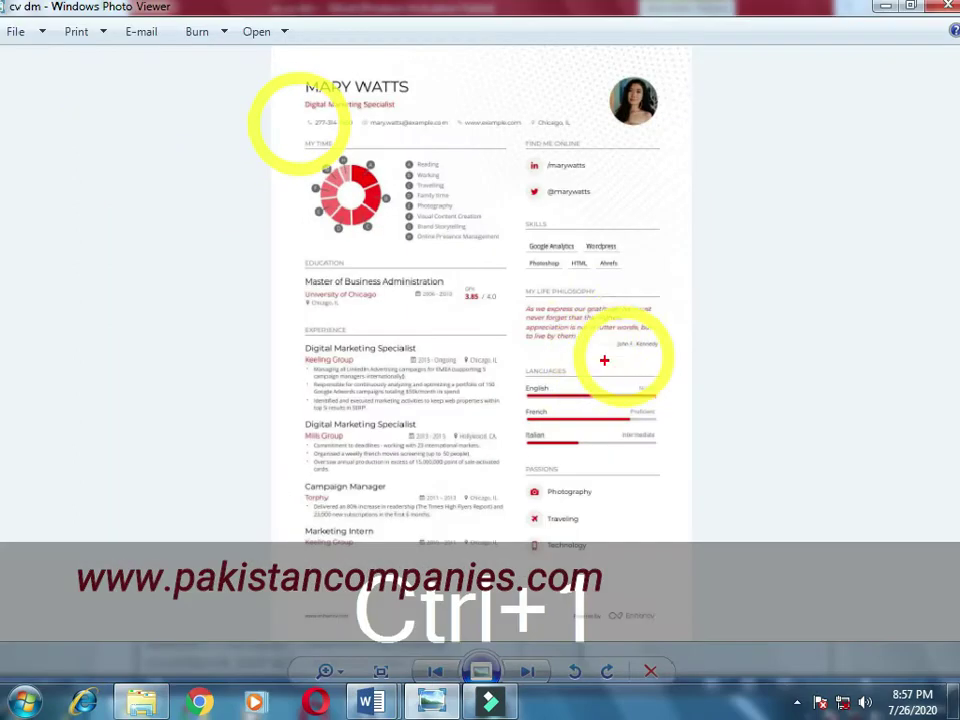
{"action": "scroll", "coordinate": [583, 219], "scroll_direction": "up", "scroll_amount": 2}
{"action": "scroll", "coordinate": [555, 246], "scroll_direction": "up", "scroll_amount": 1}
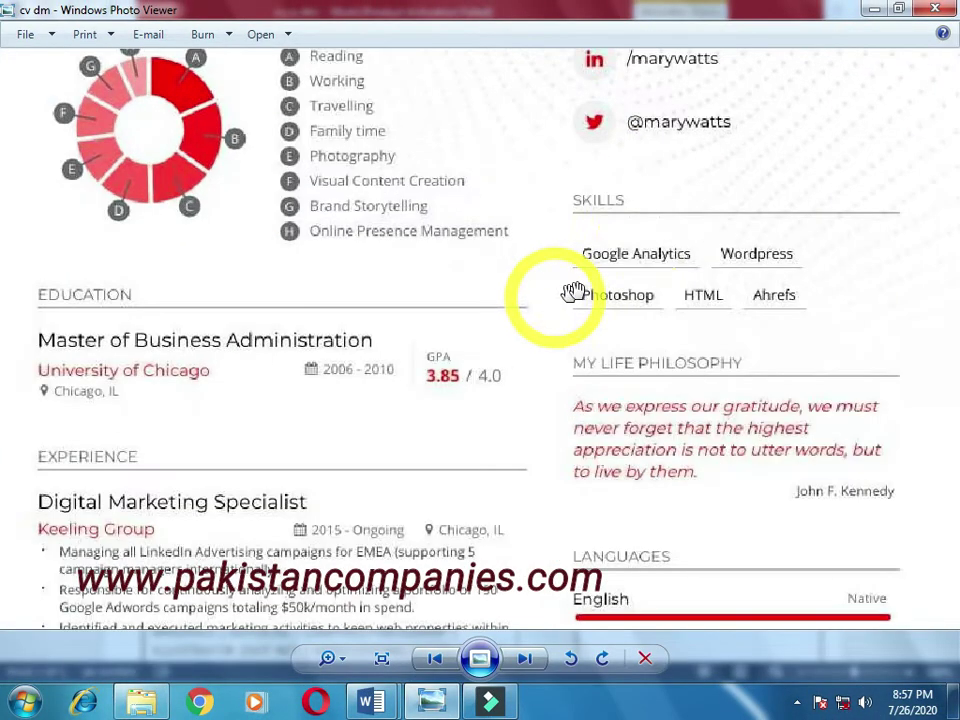
{"action": "left_click_drag", "start_coordinate": [630, 104], "coordinate": [614, 310]}
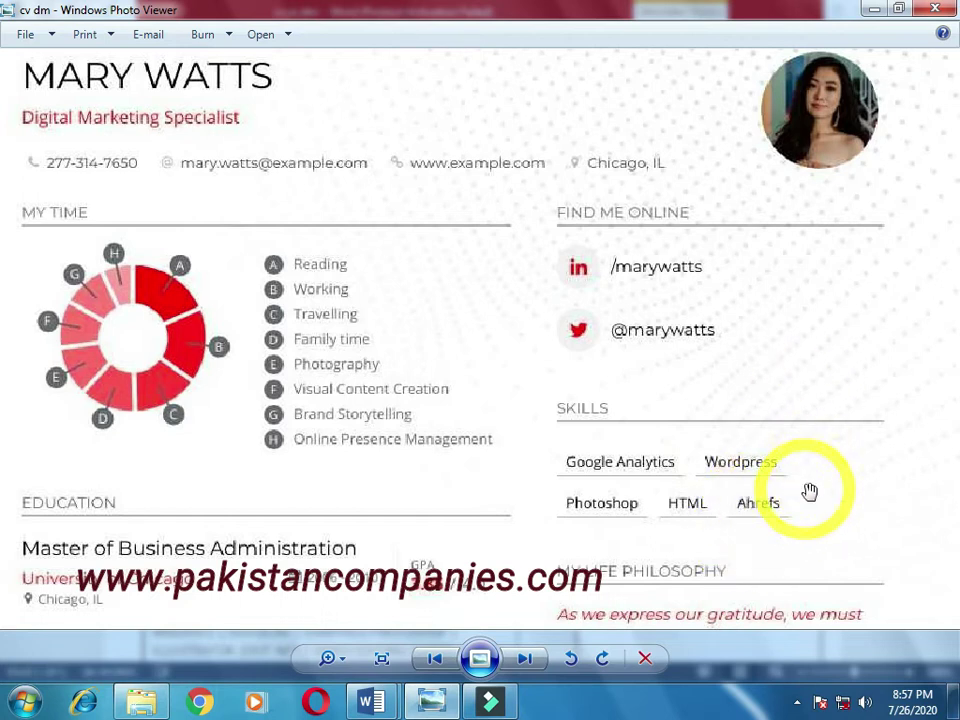
{"action": "left_click_drag", "start_coordinate": [413, 486], "coordinate": [557, 428]}
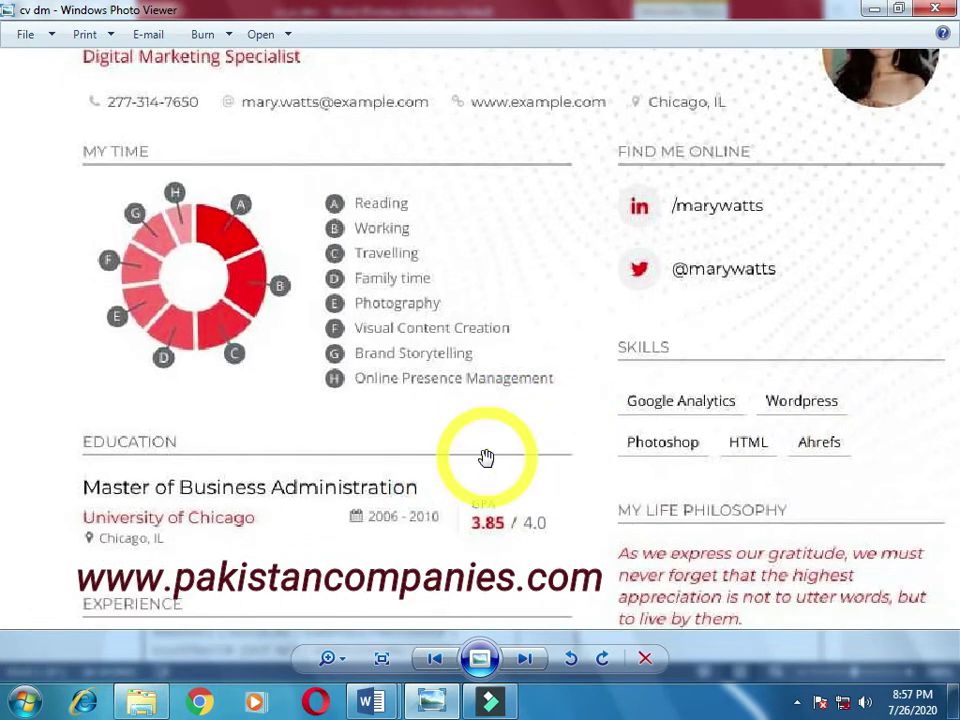
{"action": "scroll", "coordinate": [439, 431], "scroll_direction": "down", "scroll_amount": 1}
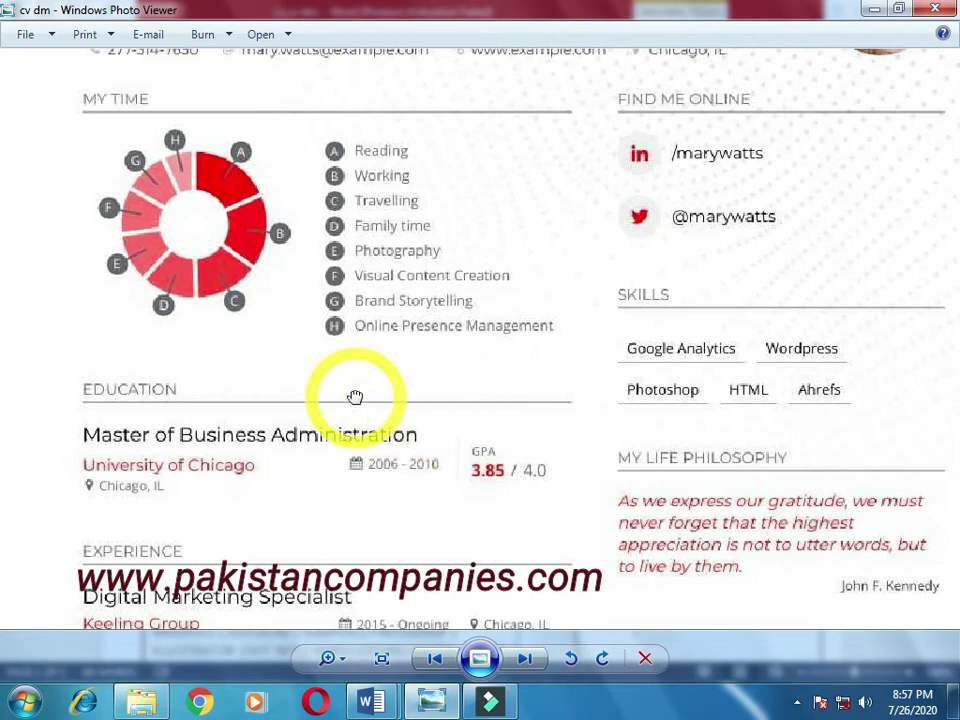
{"action": "scroll", "coordinate": [370, 420], "scroll_direction": "down", "scroll_amount": 1}
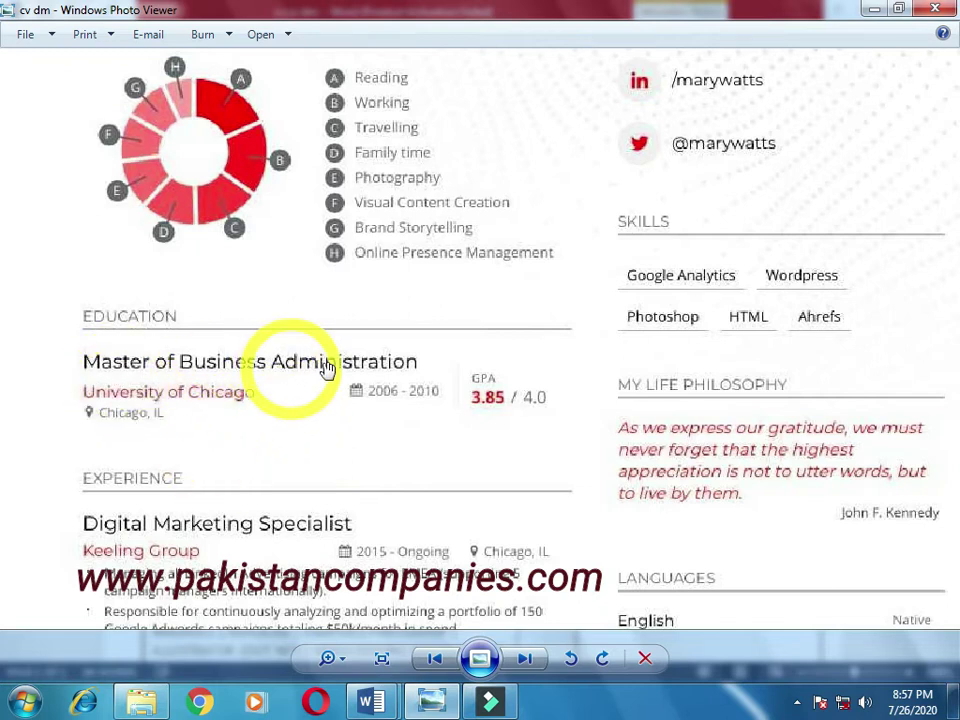
{"action": "left_click_drag", "start_coordinate": [320, 438], "coordinate": [317, 405]}
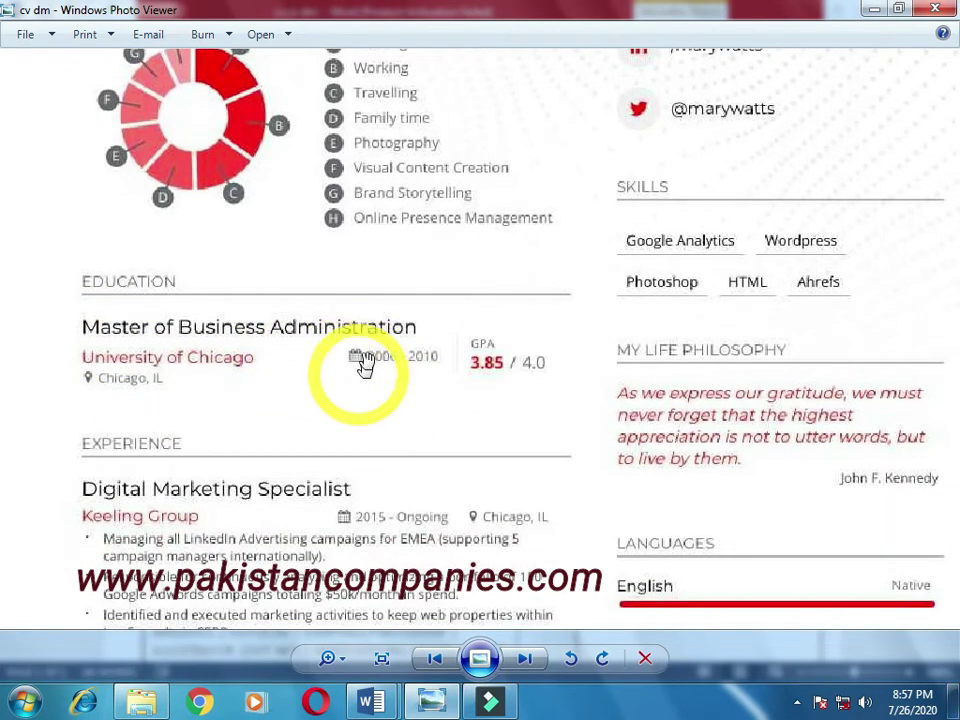
{"action": "key", "text": "ctrl+1"}
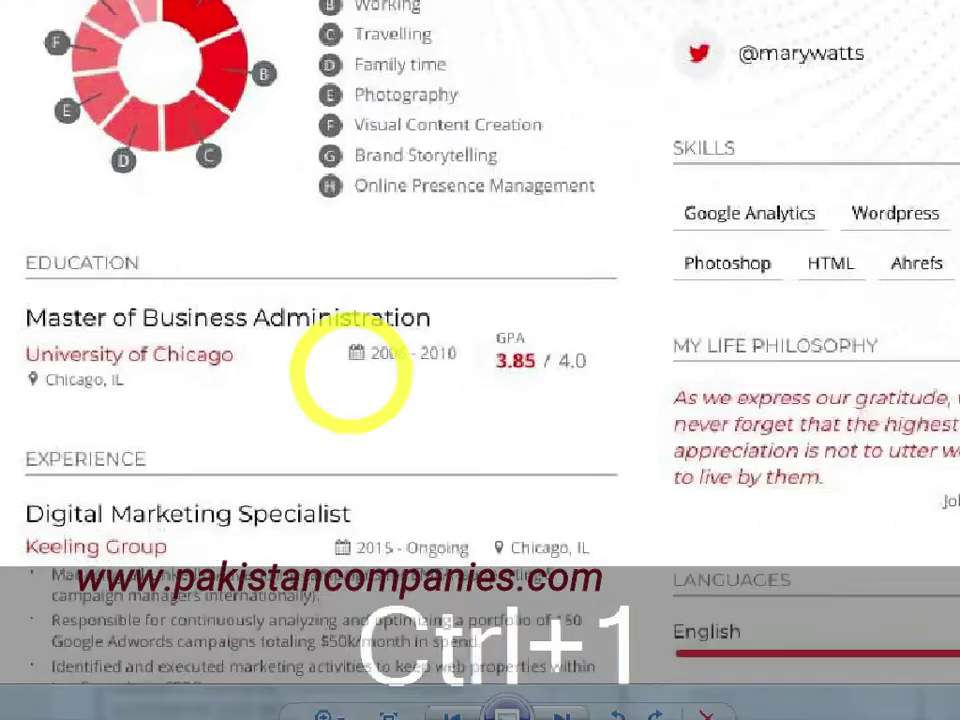
{"action": "key", "text": "ctrl+1"}
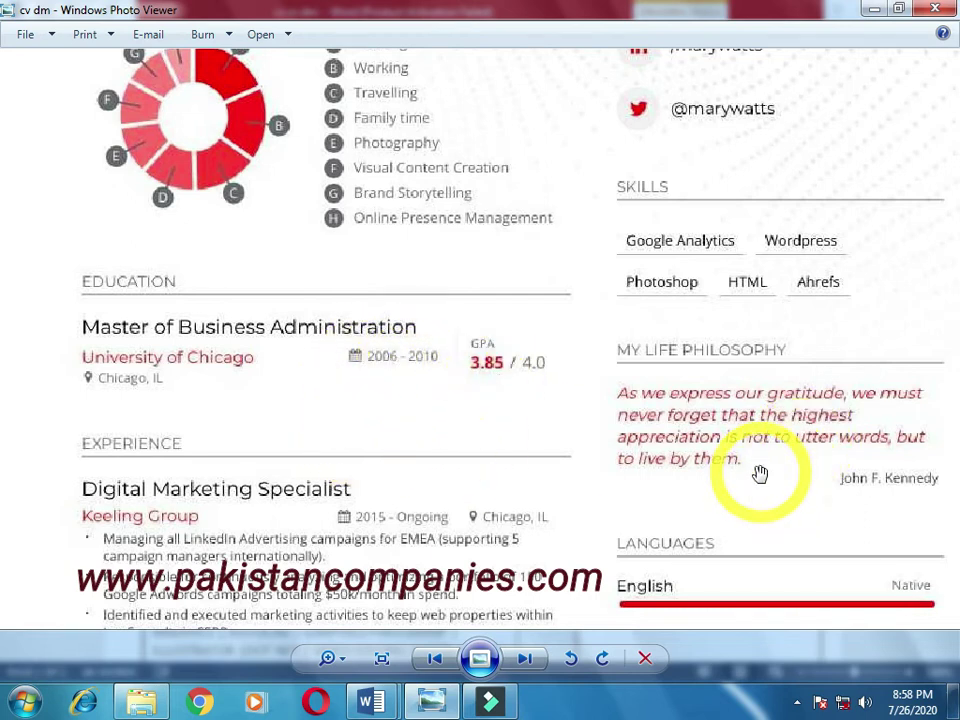
Pan the zoomed reference CV to inspect the Experience entries and Languages bars
{"action": "left_click_drag", "start_coordinate": [760, 474], "coordinate": [654, 272]}
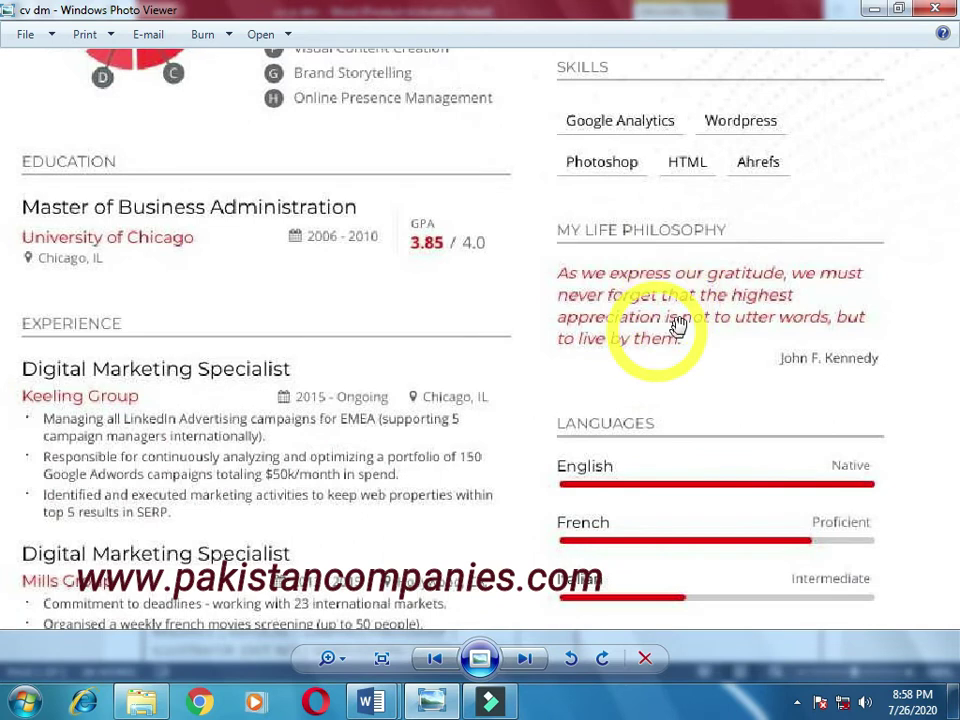
{"action": "left_click_drag", "start_coordinate": [678, 326], "coordinate": [593, 343]}
{"action": "left_click_drag", "start_coordinate": [291, 422], "coordinate": [353, 256]}
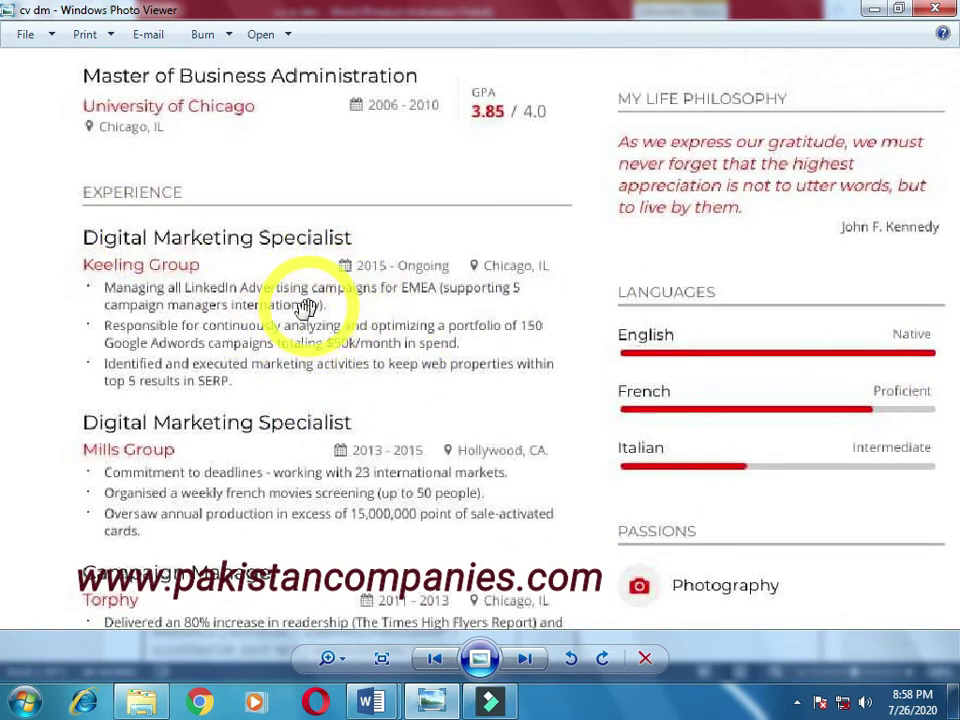
{"action": "scroll", "coordinate": [330, 392], "scroll_direction": "up", "scroll_amount": 2}
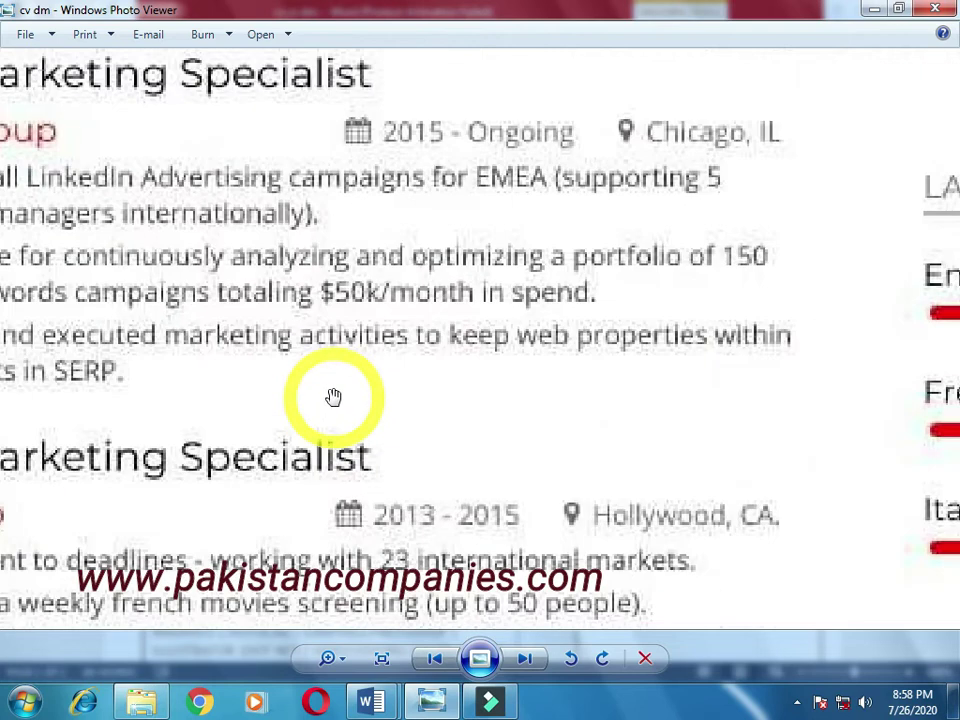
{"action": "scroll", "coordinate": [333, 395], "scroll_direction": "down", "scroll_amount": 2}
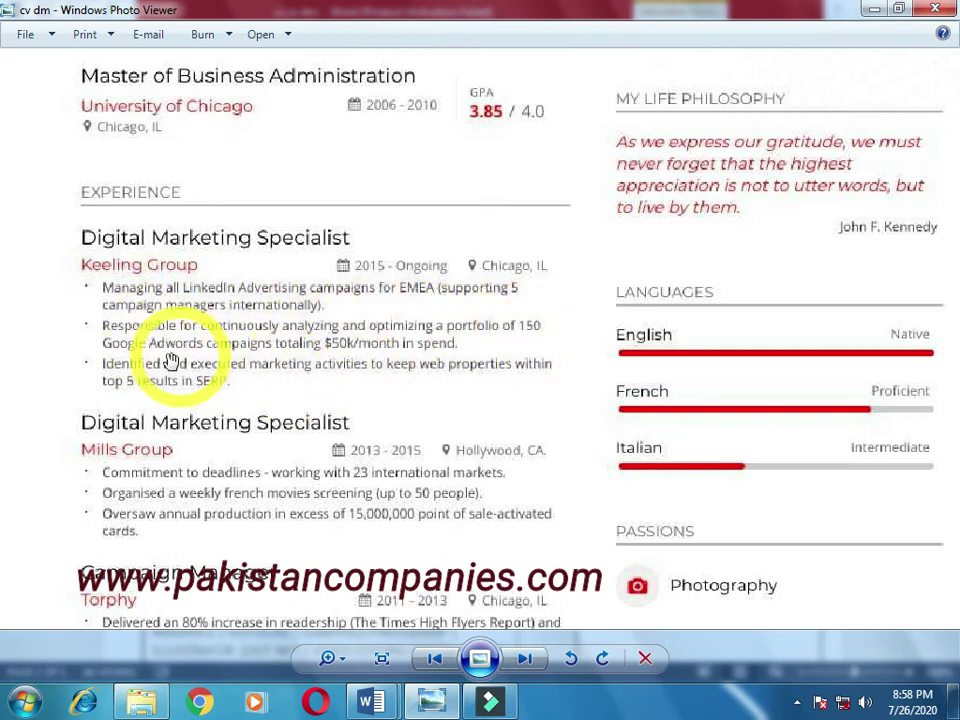
{"action": "scroll", "coordinate": [374, 390], "scroll_direction": "down", "scroll_amount": 1}
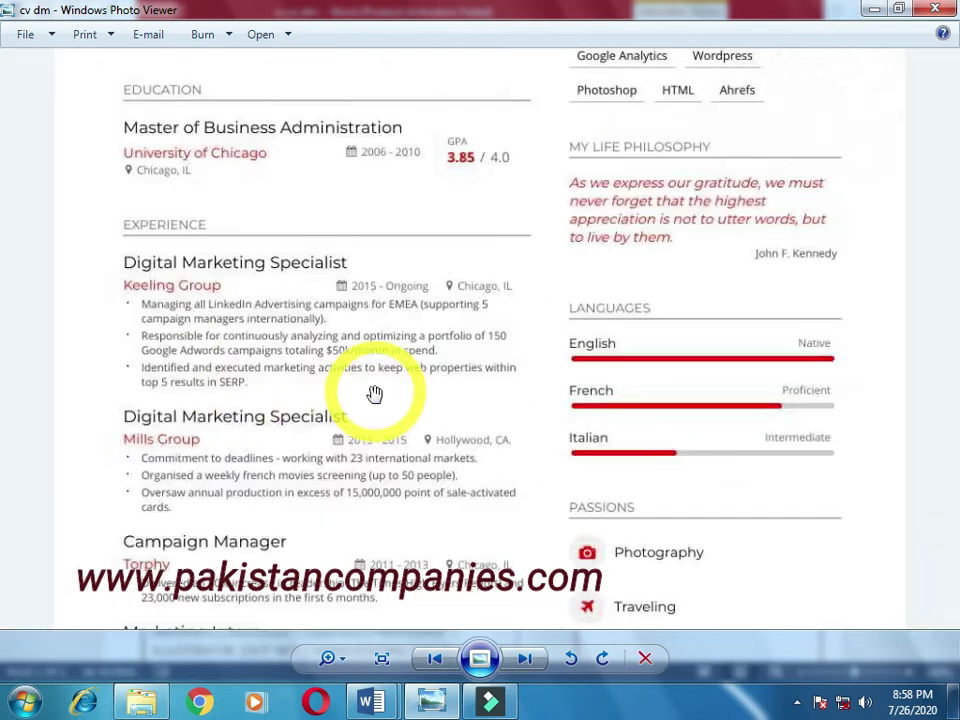
Pan down through the lower Experience entries, including Marketing Intern, to the résumé footer
{"action": "left_click_drag", "start_coordinate": [446, 503], "coordinate": [392, 317]}
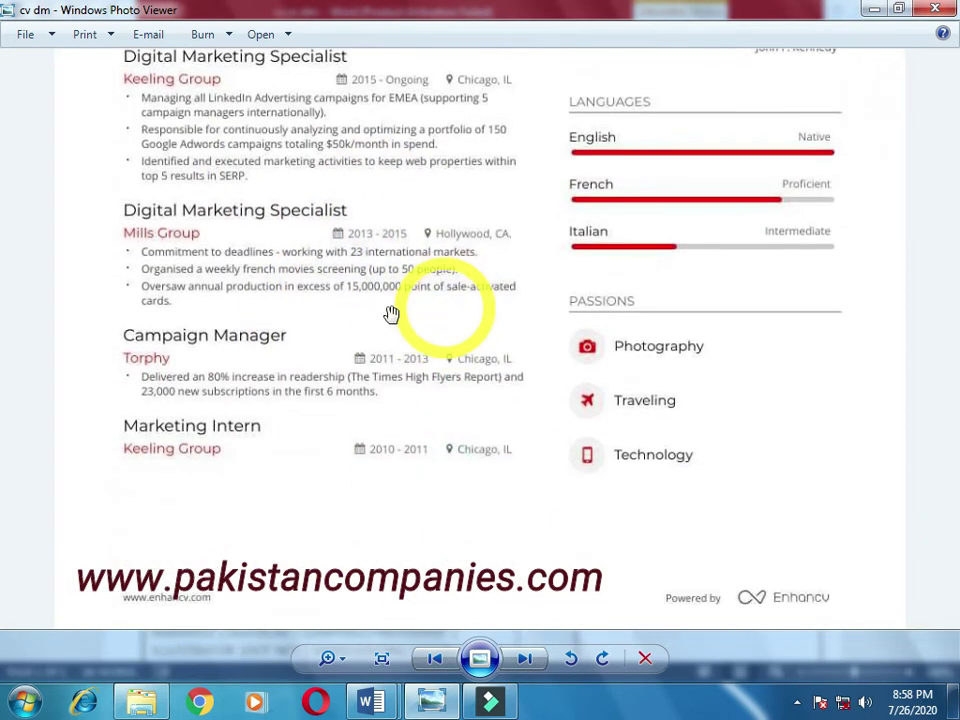
{"action": "scroll", "coordinate": [293, 390], "scroll_direction": "up", "scroll_amount": 3}
{"action": "scroll", "coordinate": [293, 390], "scroll_direction": "down", "scroll_amount": 3}
{"action": "scroll", "coordinate": [251, 383], "scroll_direction": "up", "scroll_amount": 1}
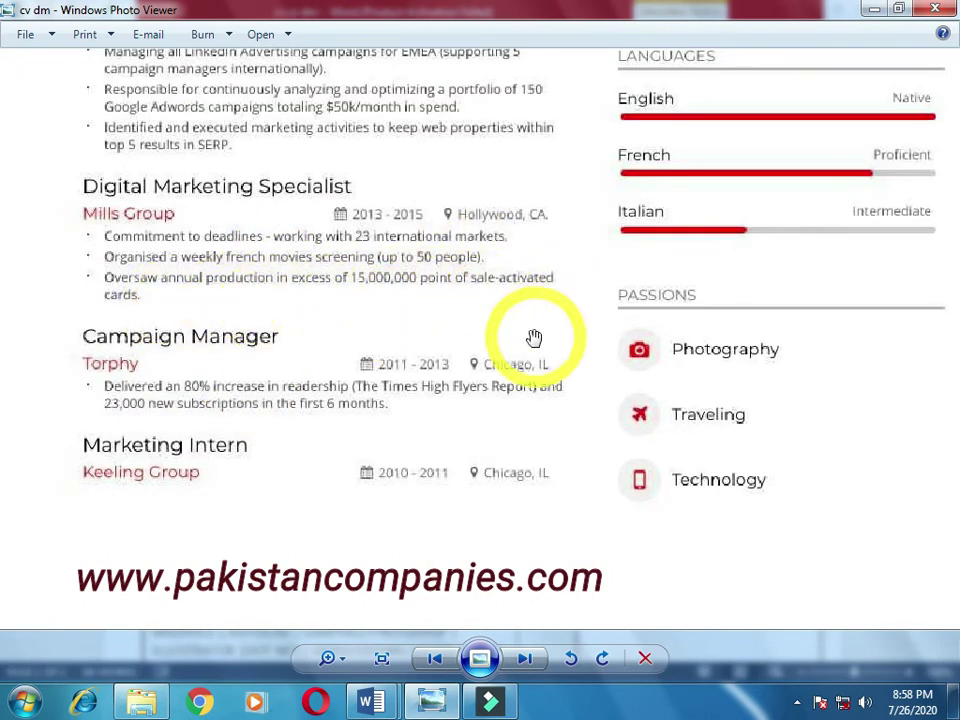
{"action": "left_click_drag", "start_coordinate": [845, 210], "coordinate": [724, 347]}
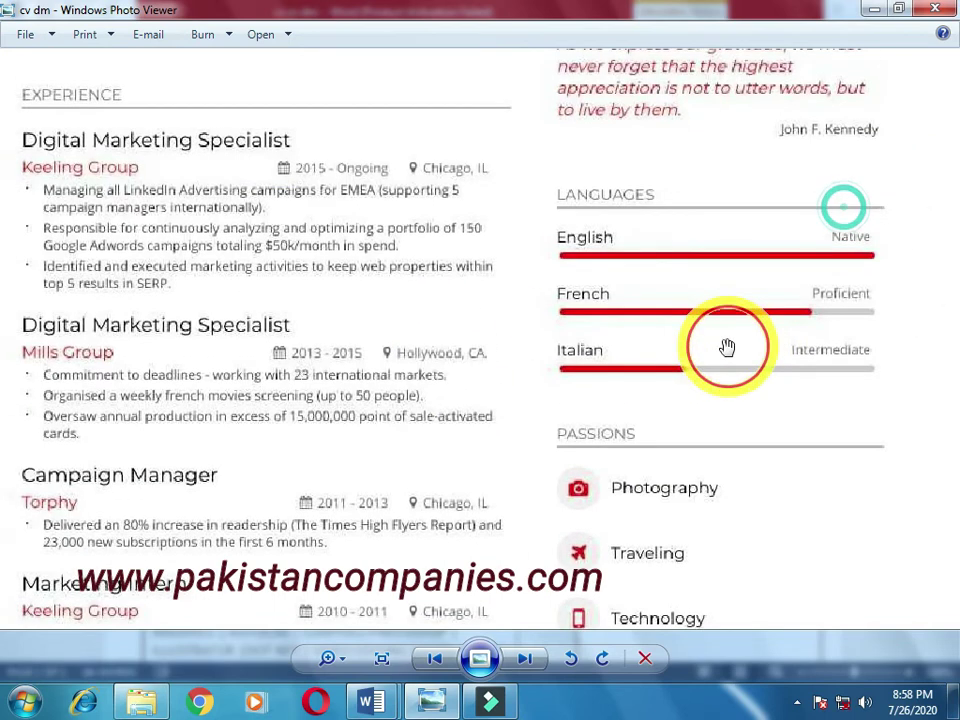
{"action": "left_click_drag", "start_coordinate": [456, 424], "coordinate": [677, 336]}
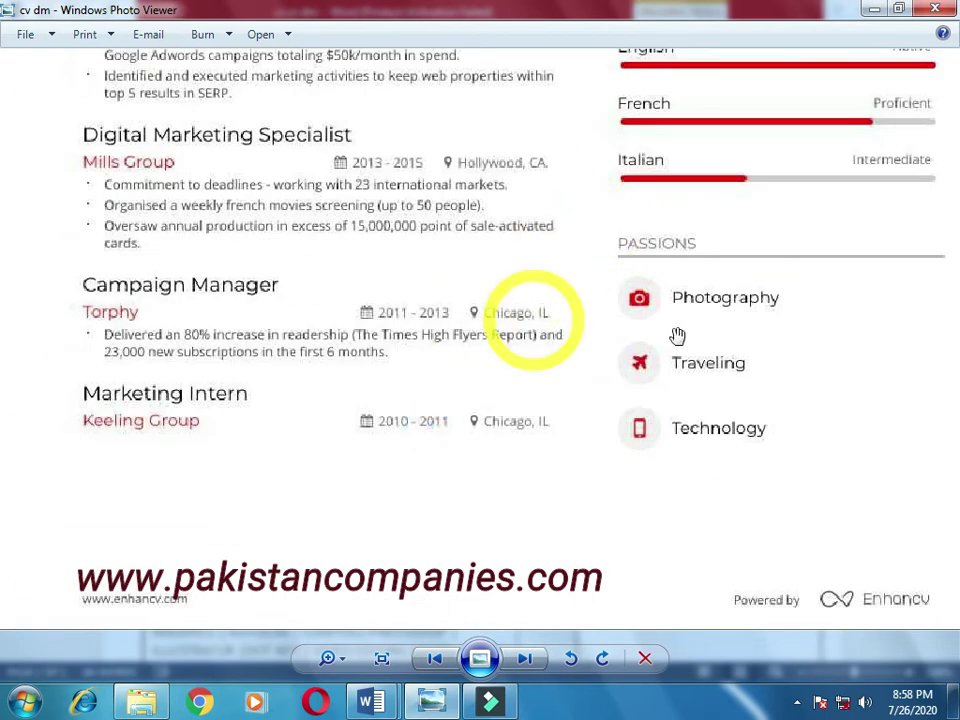
{"action": "left_click_drag", "start_coordinate": [651, 377], "coordinate": [590, 445]}
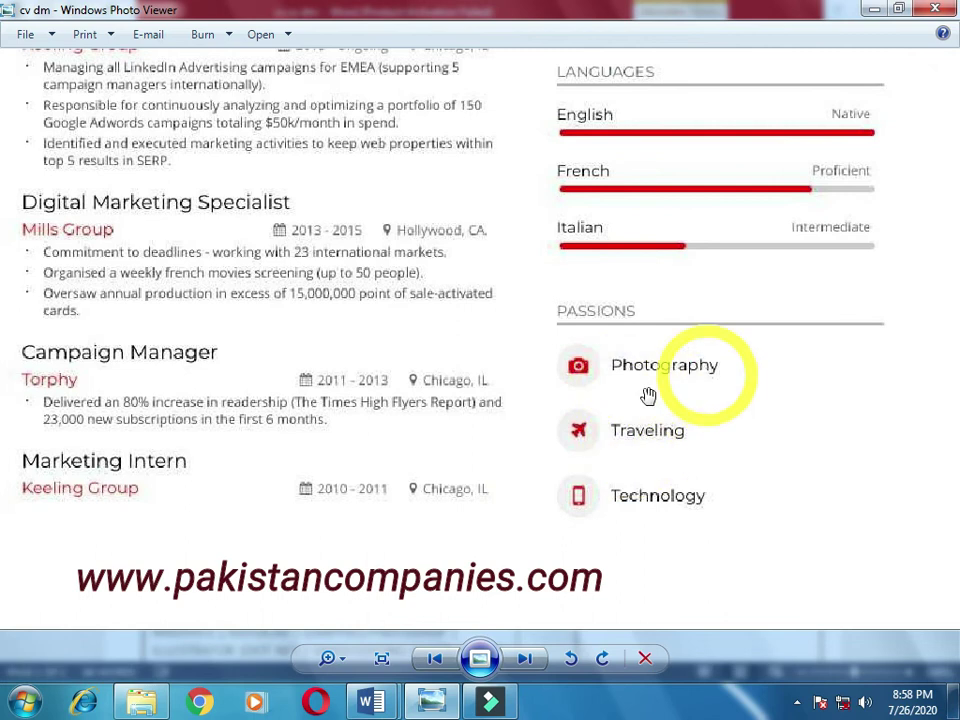
{"action": "left_click_drag", "start_coordinate": [129, 466], "coordinate": [190, 425]}
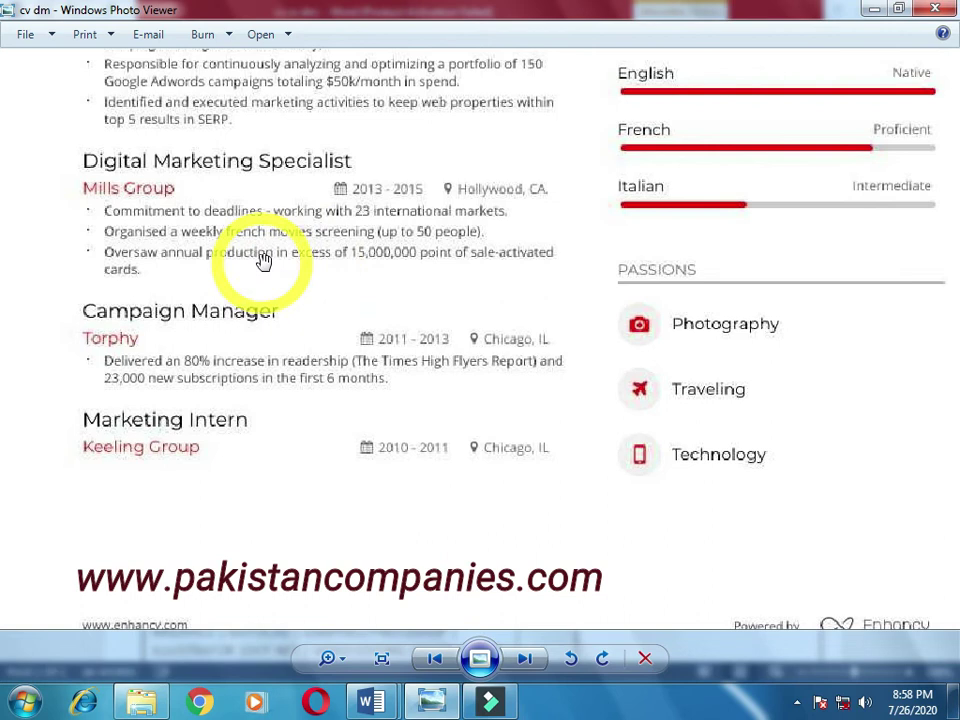
{"action": "left_click_drag", "start_coordinate": [264, 257], "coordinate": [265, 318]}
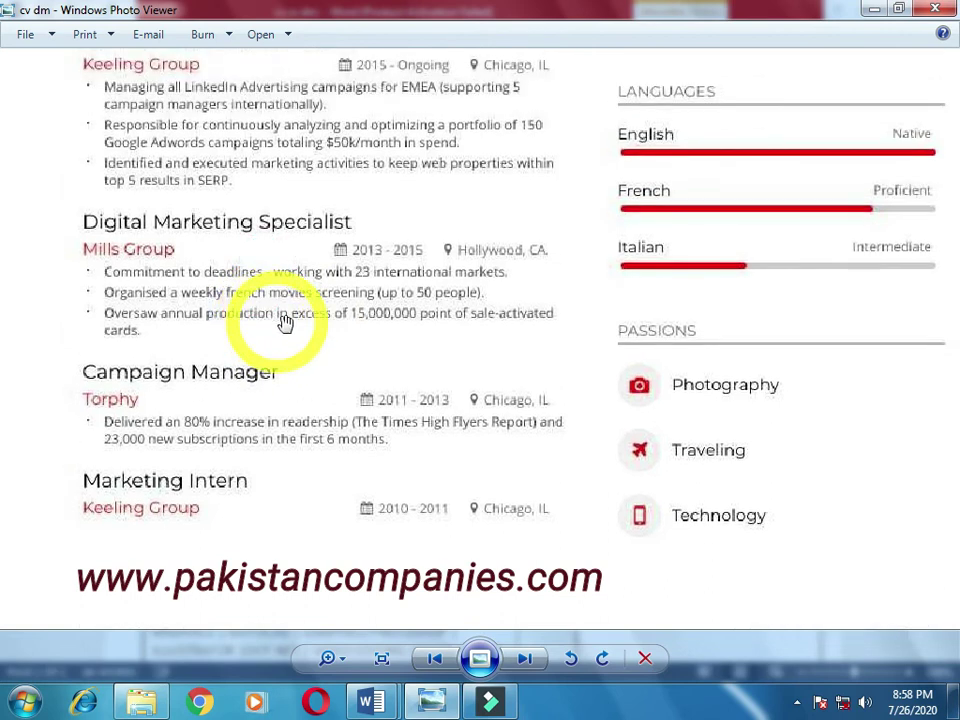
{"action": "scroll", "coordinate": [322, 332], "scroll_direction": "down", "scroll_amount": 1}
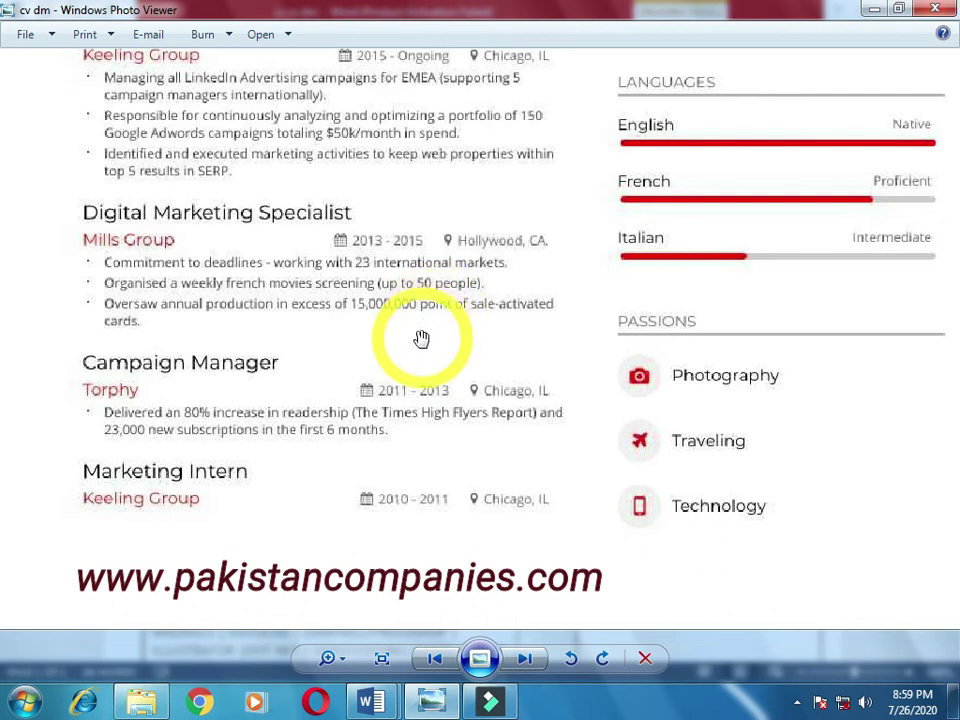
{"action": "scroll", "coordinate": [306, 401], "scroll_direction": "down", "scroll_amount": 1}
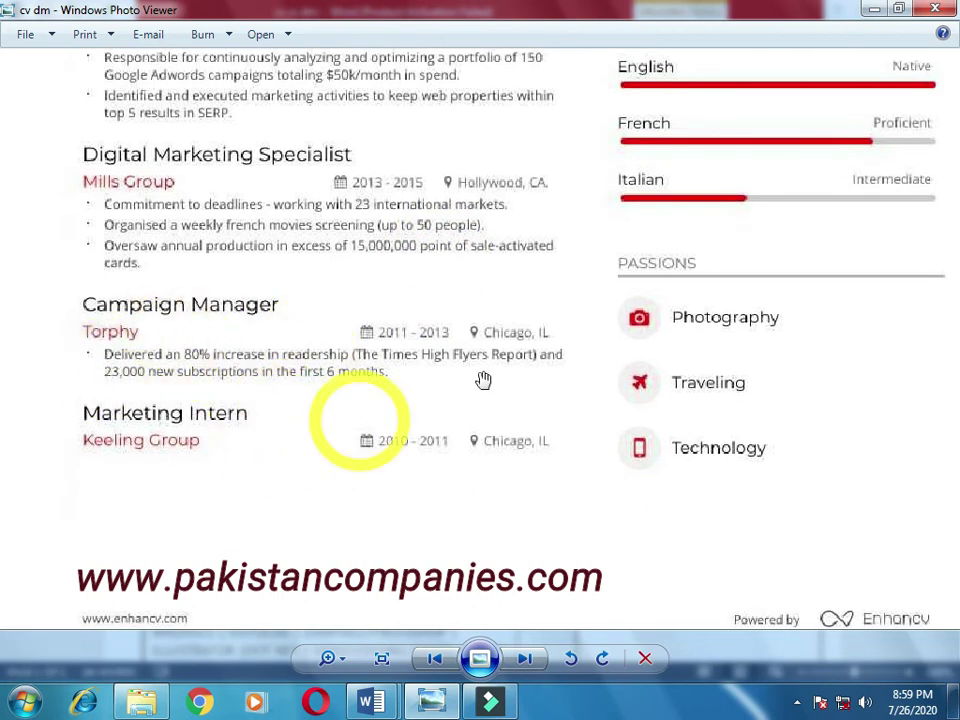
{"action": "scroll", "coordinate": [305, 481], "scroll_direction": "down", "scroll_amount": 1}
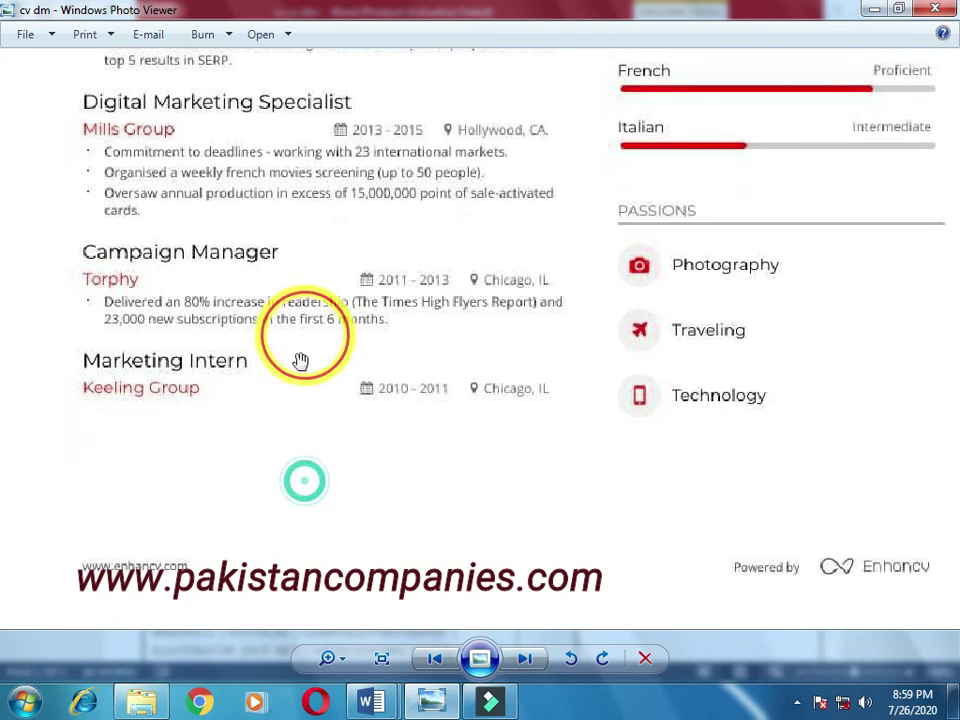
{"action": "scroll", "coordinate": [497, 465], "scroll_direction": "right", "scroll_amount": 1}
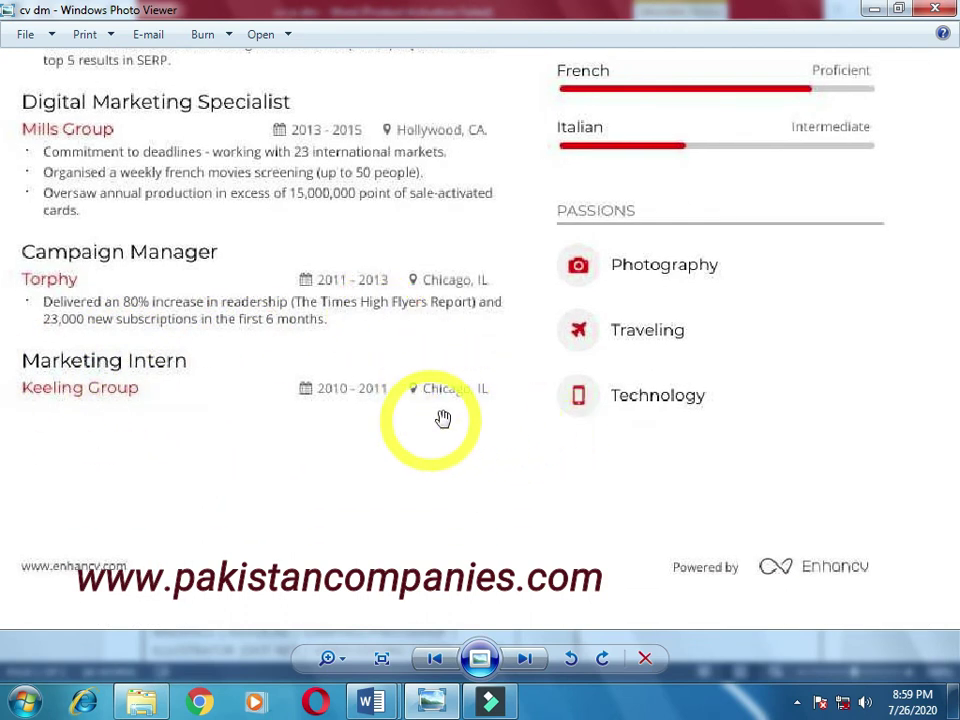
{"action": "scroll", "coordinate": [491, 506], "scroll_direction": "left", "scroll_amount": 1}
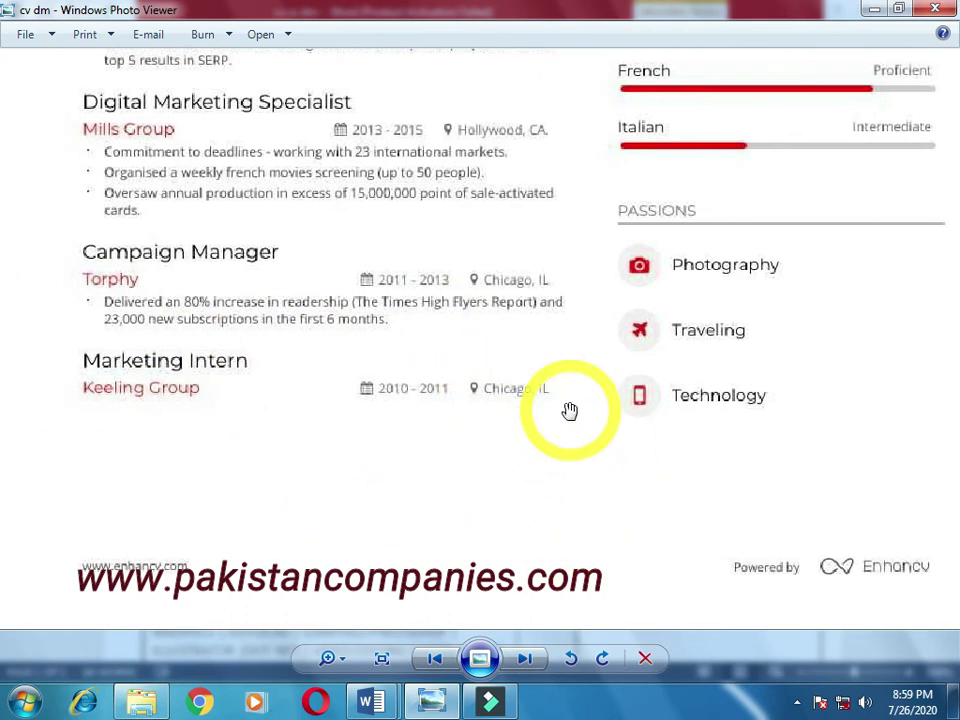
{"action": "left_click_drag", "start_coordinate": [540, 140], "coordinate": [528, 500]}
{"action": "left_click_drag", "start_coordinate": [514, 203], "coordinate": [476, 495]}
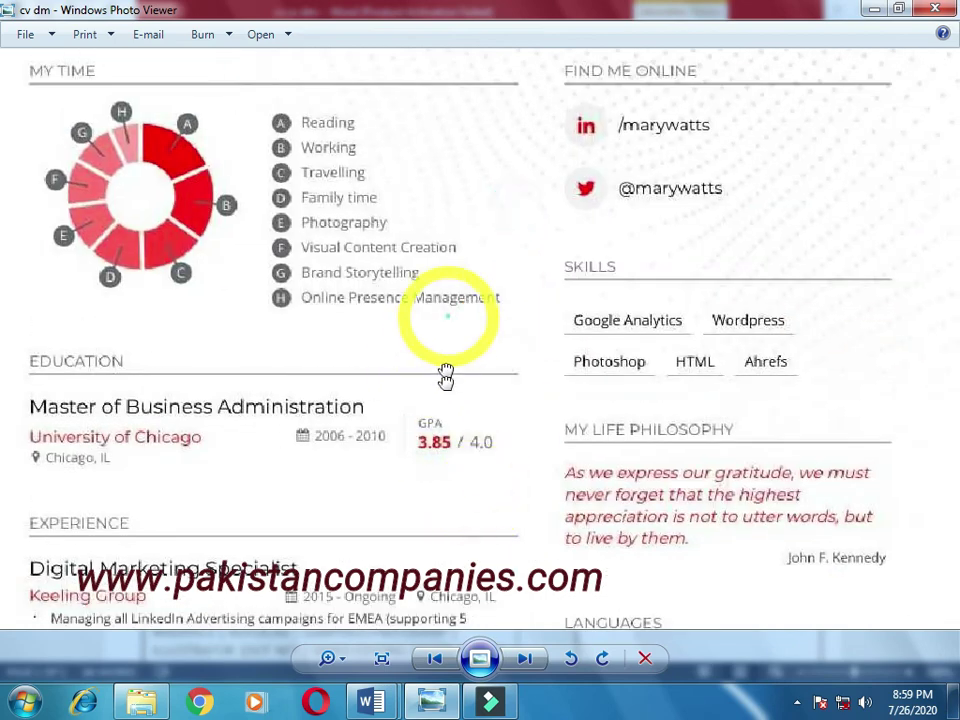
{"action": "left_click_drag", "start_coordinate": [445, 375], "coordinate": [447, 570]}
{"action": "left_click_drag", "start_coordinate": [482, 176], "coordinate": [505, 413]}
{"action": "mouse_move", "coordinate": [203, 343]}
{"action": "left_mouse_down"}
{"action": "mouse_move", "coordinate": [386, 266]}
{"action": "mouse_move", "coordinate": [300, 390]}
{"action": "left_mouse_up"}
{"action": "mouse_move", "coordinate": [354, 632]}
{"action": "left_mouse_down"}
{"action": "mouse_move", "coordinate": [354, 480]}
{"action": "mouse_move", "coordinate": [692, 155]}
{"action": "left_mouse_up"}
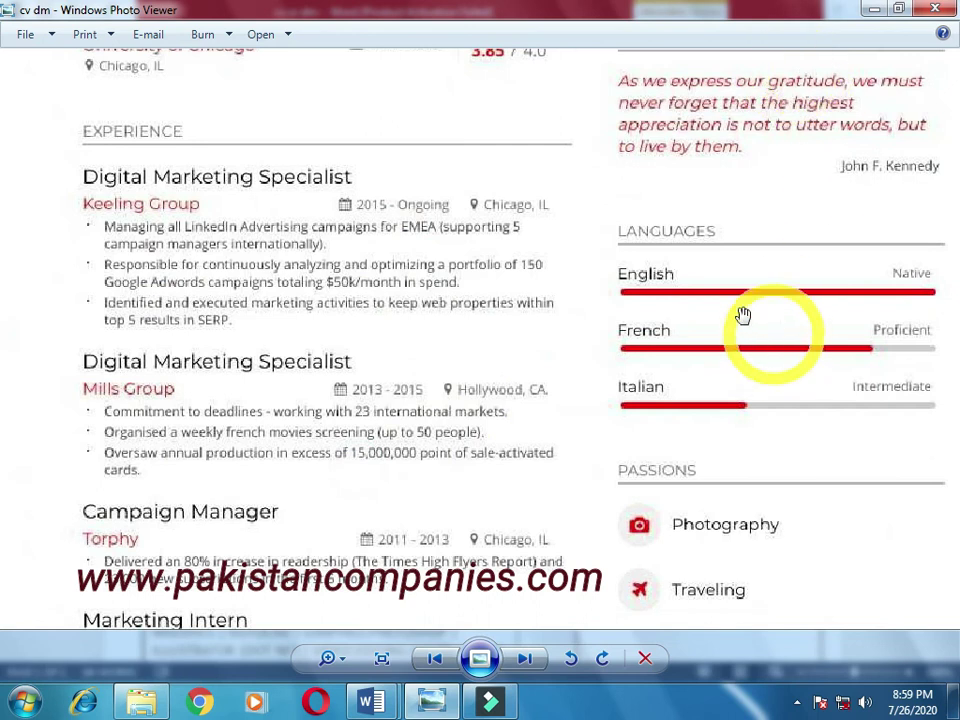